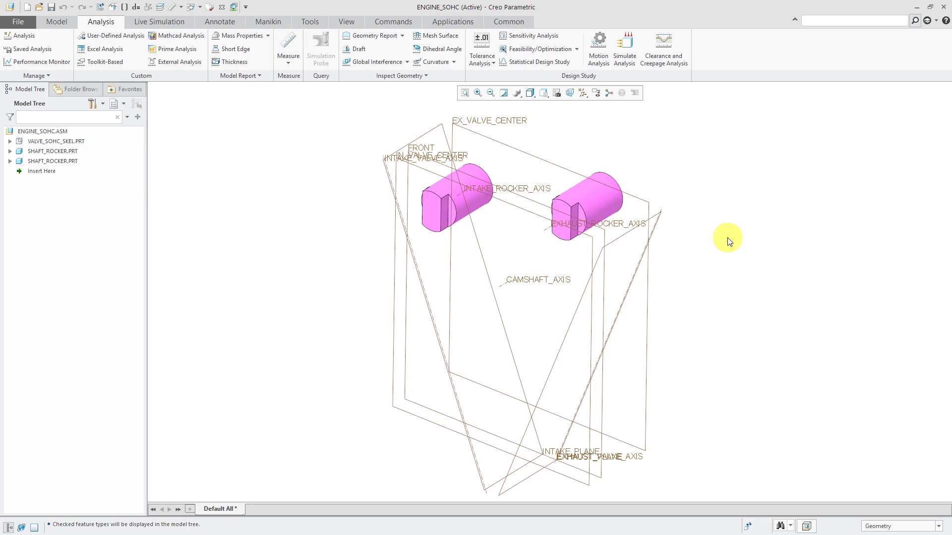
- Select VALVE_SOHC_SKEL.PRT in the model tree, then clear the selection
click(44, 142)
click(300, 144)
- From the Model tab, bring camshaft.prt into the ENGINE_SOHC assembly with Assemble
click(58, 22)
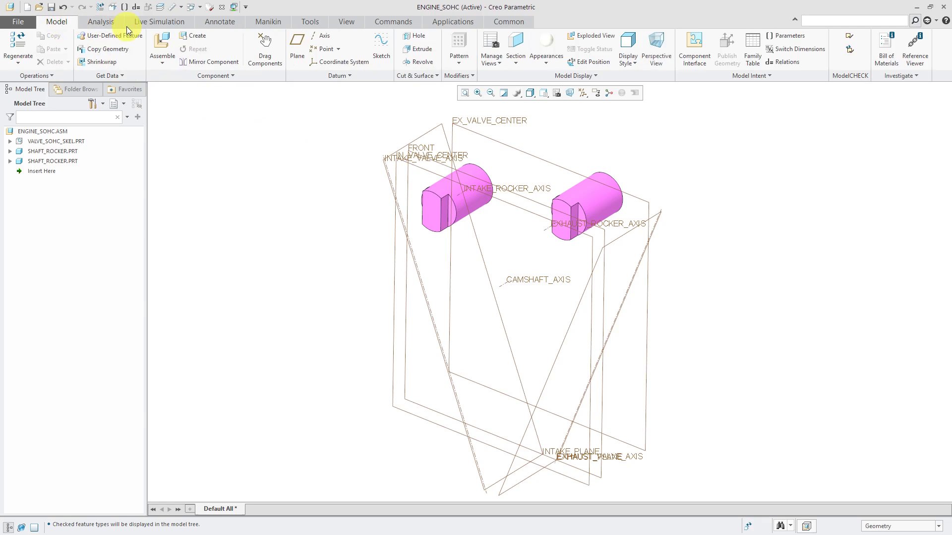
click(162, 47)
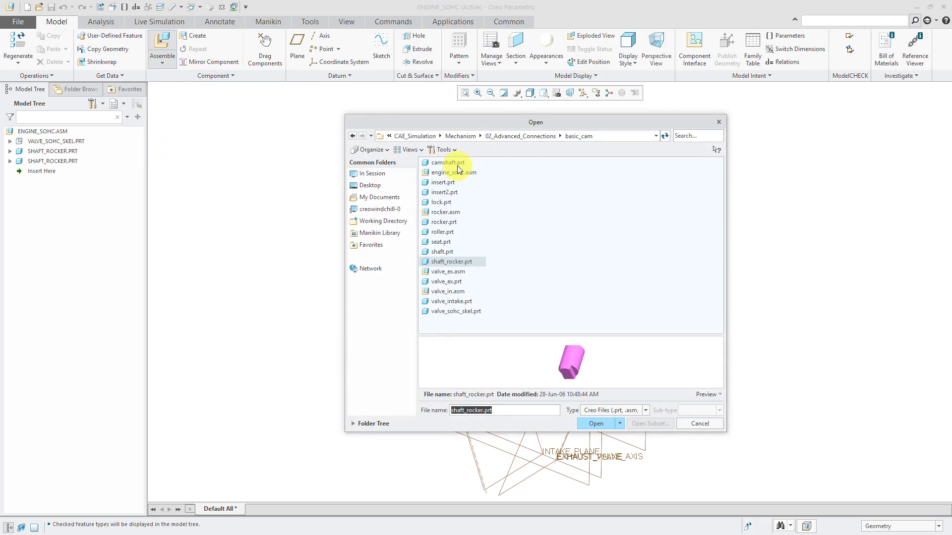
double_click(448, 163)
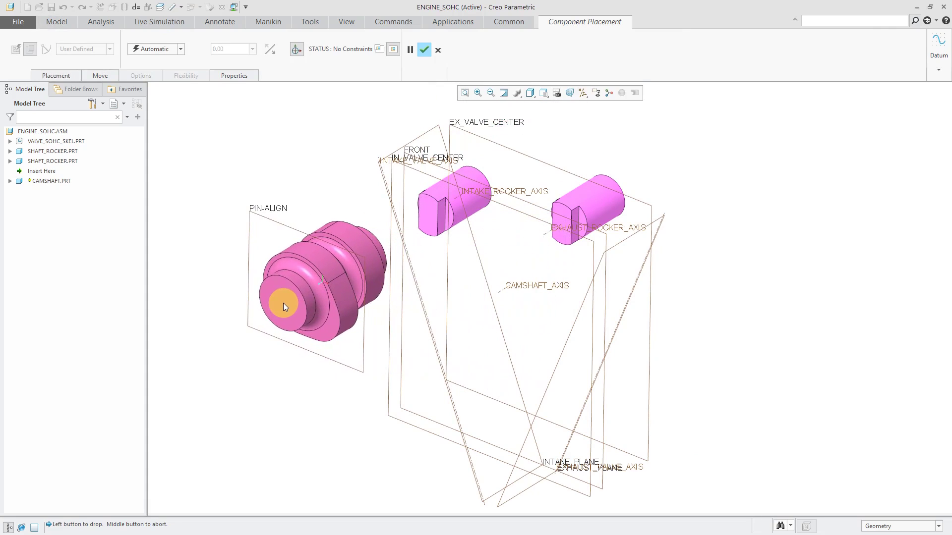
- Drop the camshaft left of the skeleton, unhide its 3_ALL_AXES layer, and repaint
click(283, 302)
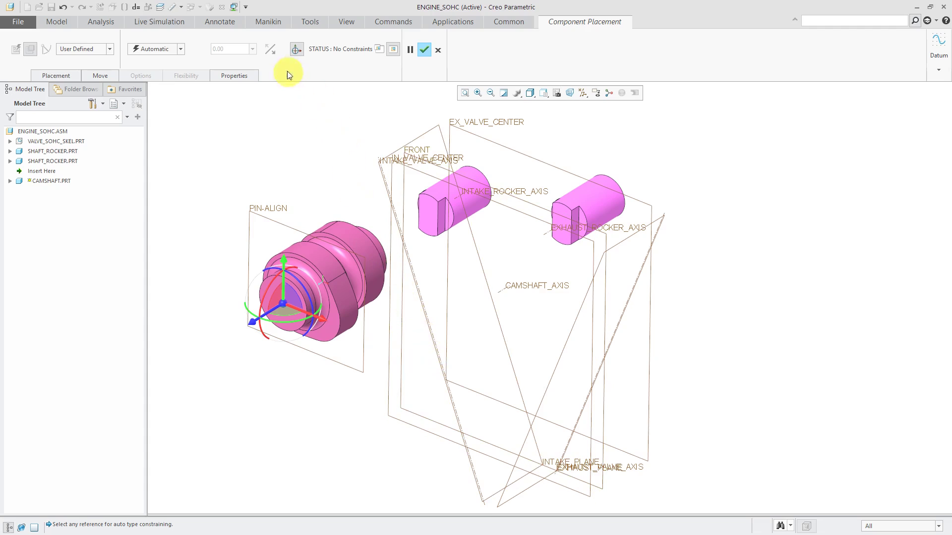
click(160, 7)
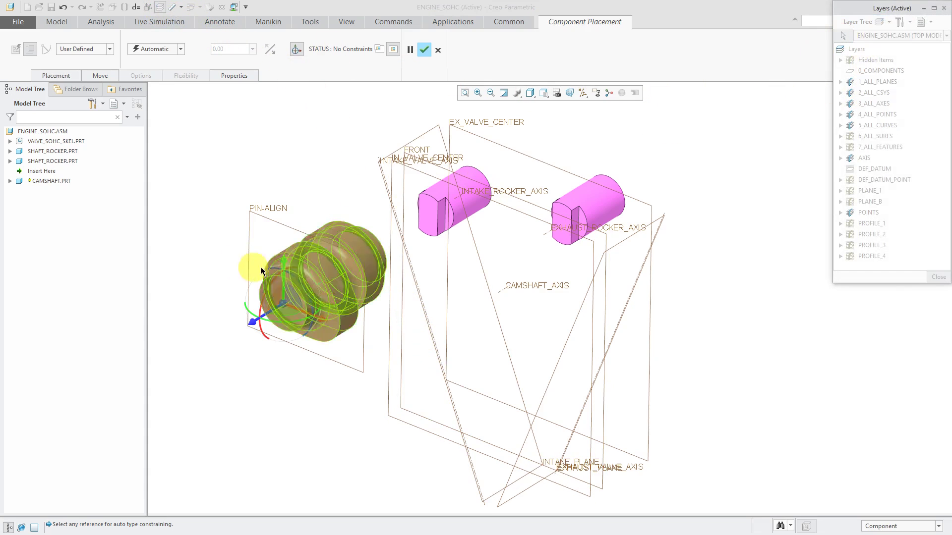
click(320, 263)
click(875, 91)
right_click(875, 91)
click(896, 122)
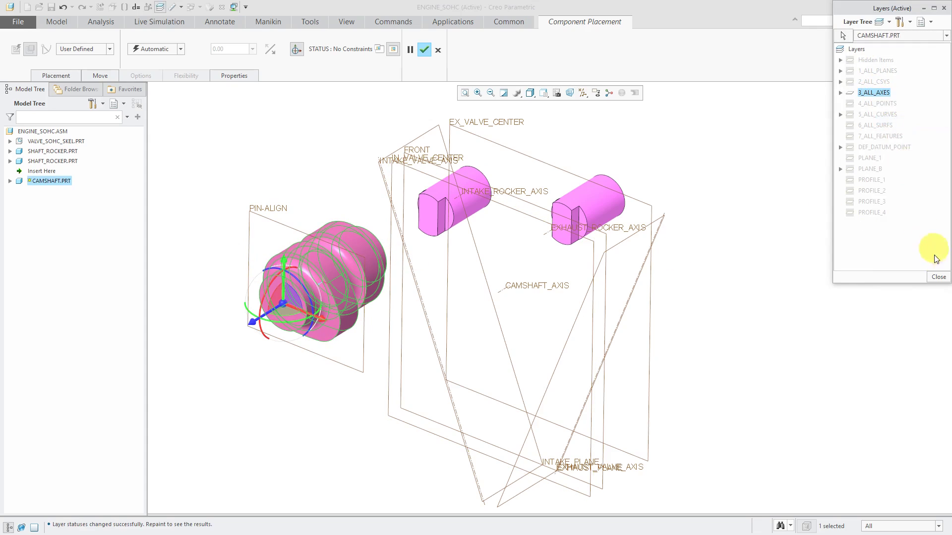
click(938, 276)
click(503, 93)
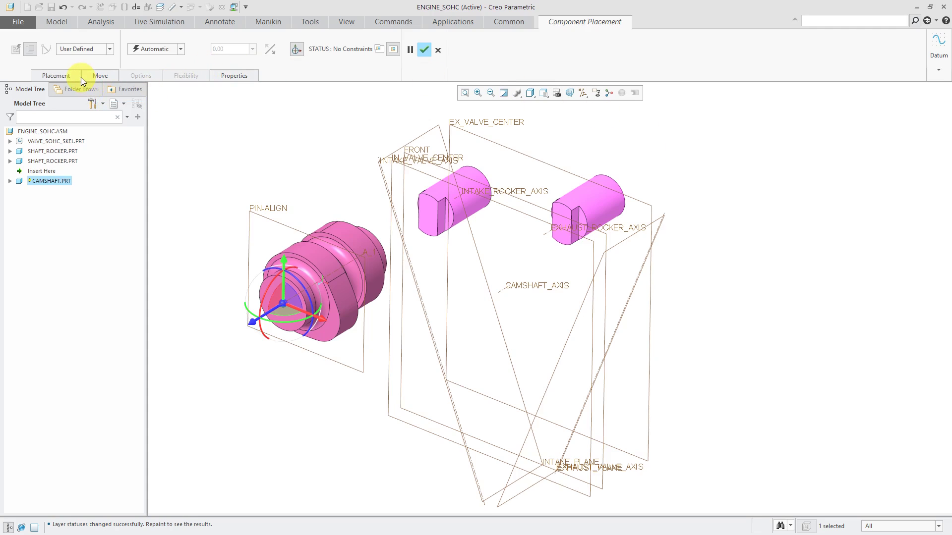
- Make the camshaft a Pin connection, aligning its axis A_1 with CAMSHAFT_AXIS
click(111, 49)
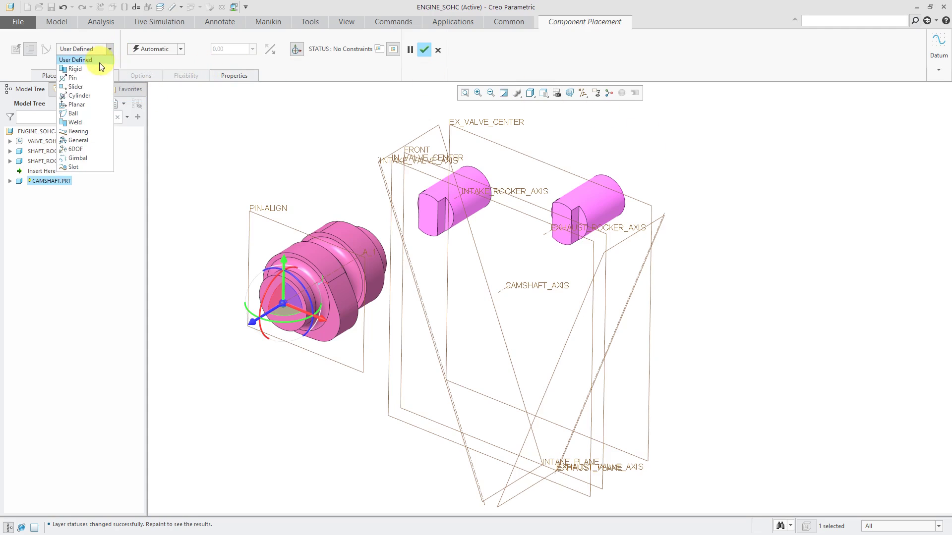
click(96, 78)
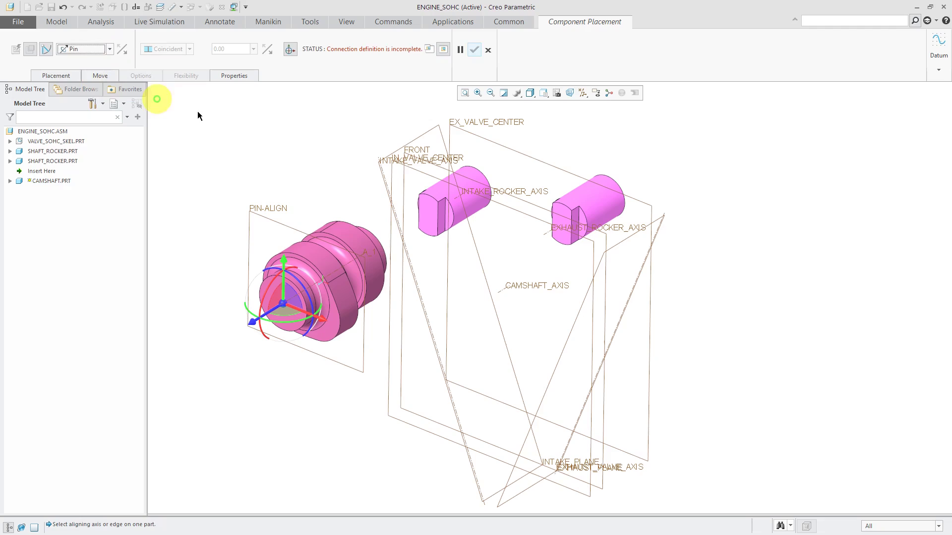
click(350, 263)
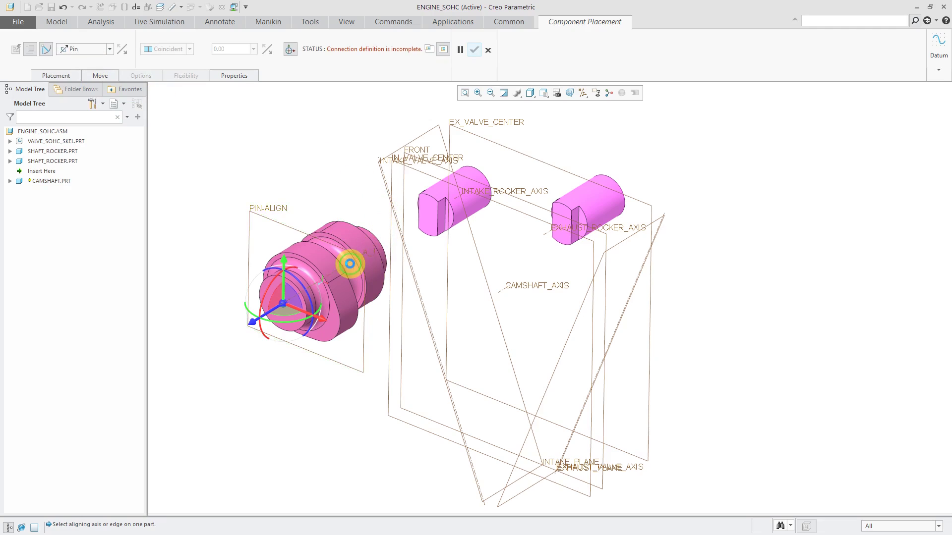
click(503, 292)
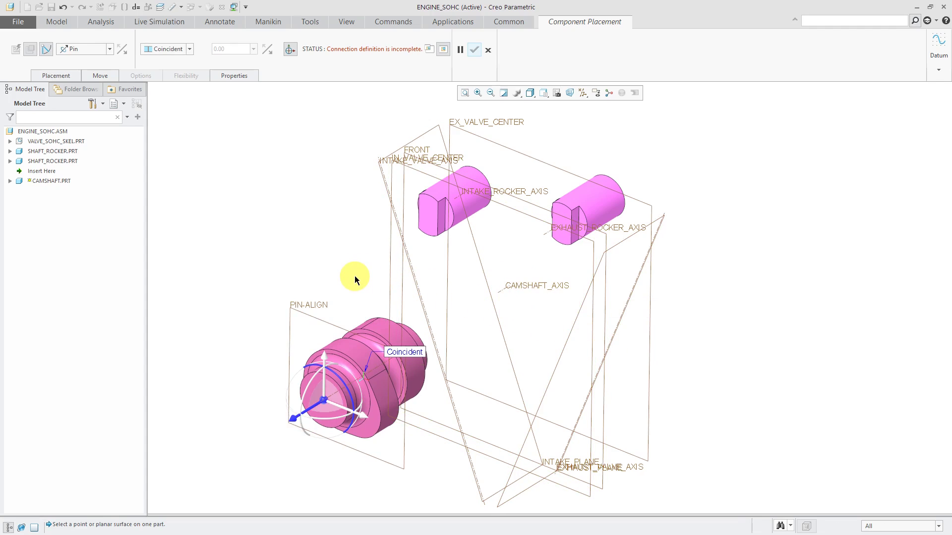
- Make the camshaft's PIN-ALIGN plane coincide with FRONT and finish the placement
click(56, 75)
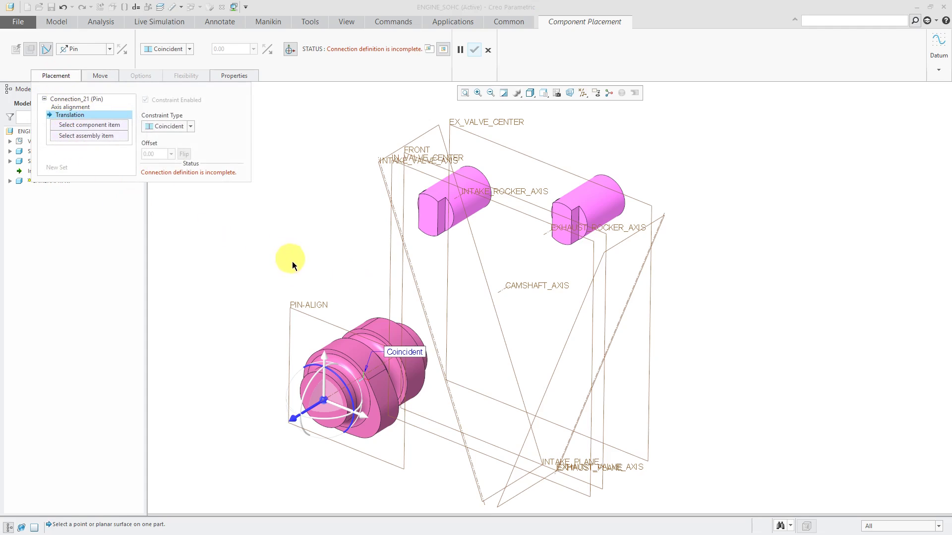
click(311, 320)
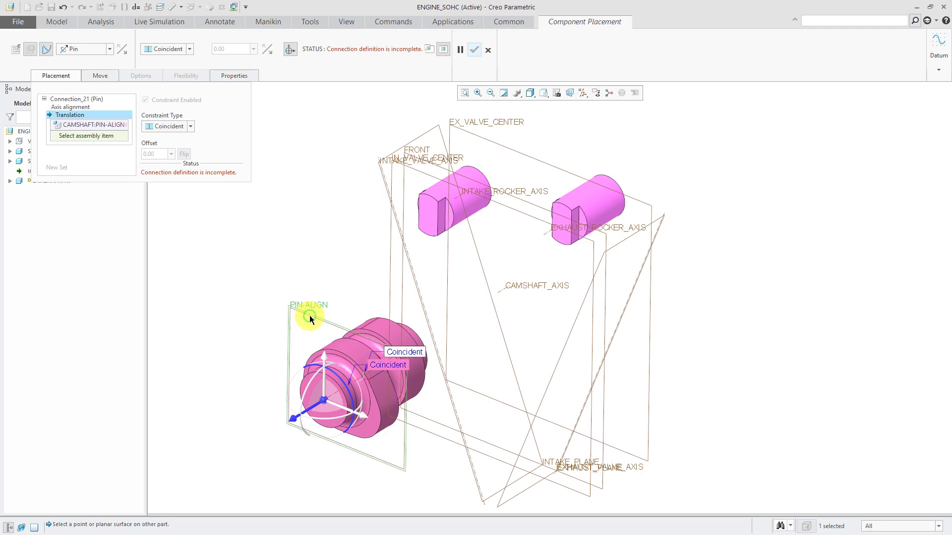
click(418, 154)
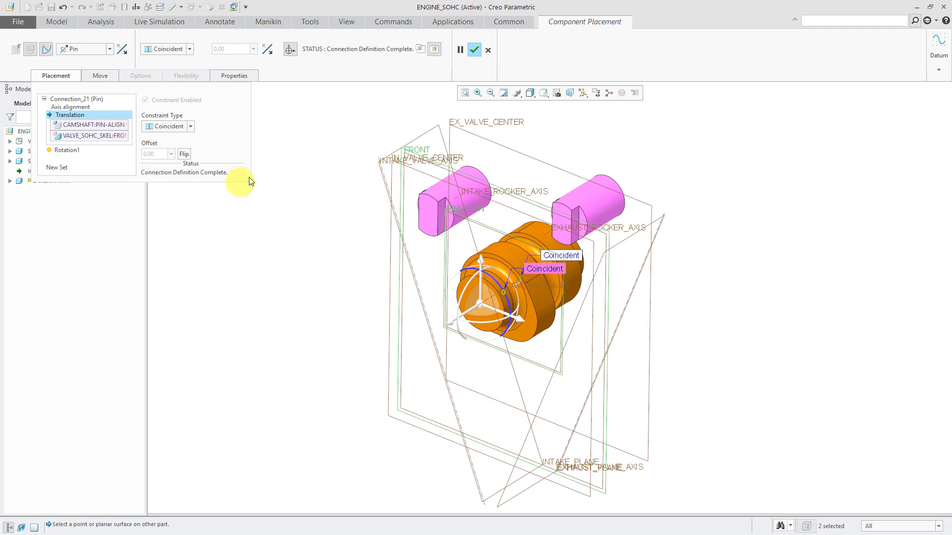
click(475, 50)
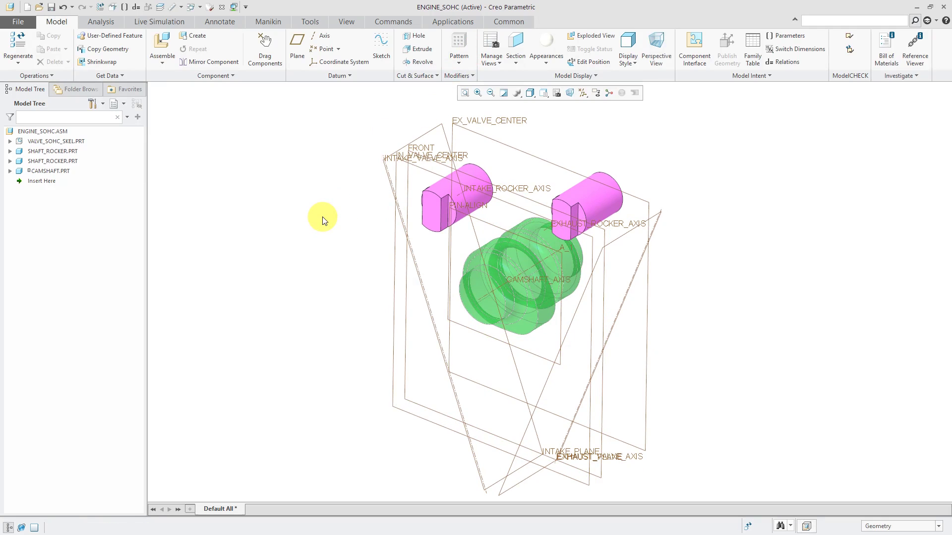
- Hide all datum features by unchecking Select All in the Datum Display Filters
mouse_move(395, 295)
middle_down()
mouse_move(382, 285)
mouse_move(391, 271)
mouse_move(393, 291)
middle_up()
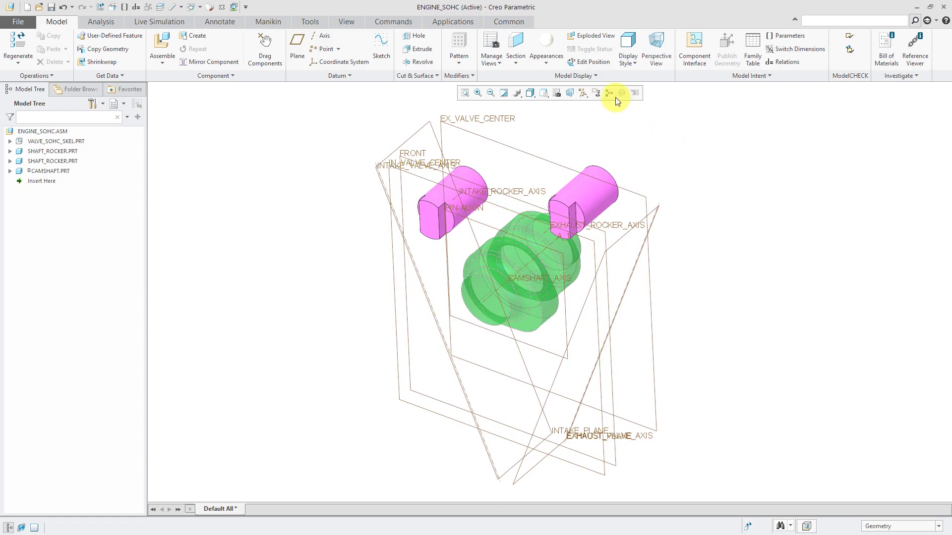
click(583, 92)
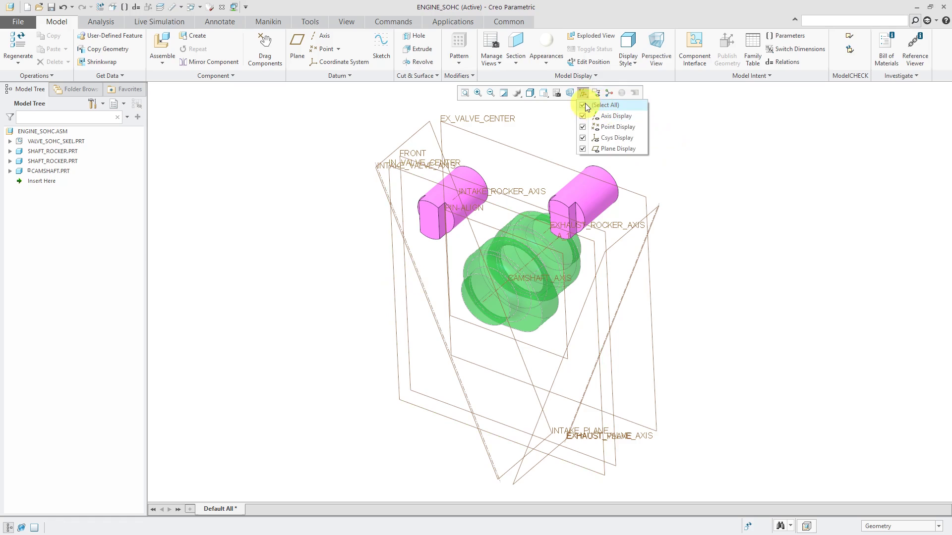
click(584, 104)
scroll(553, 142, down, 2)
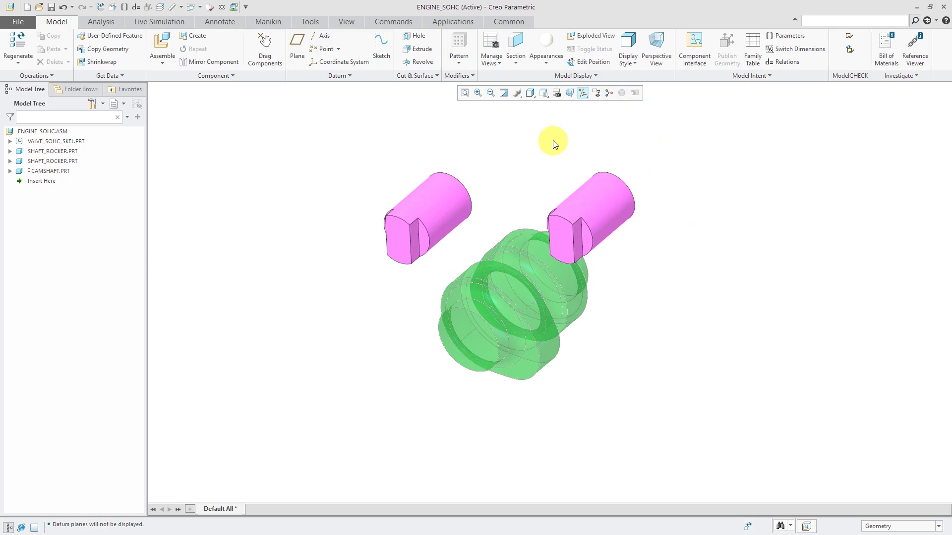
- Add rocker.asm to the right of the camshaft as a Pin connection
click(162, 48)
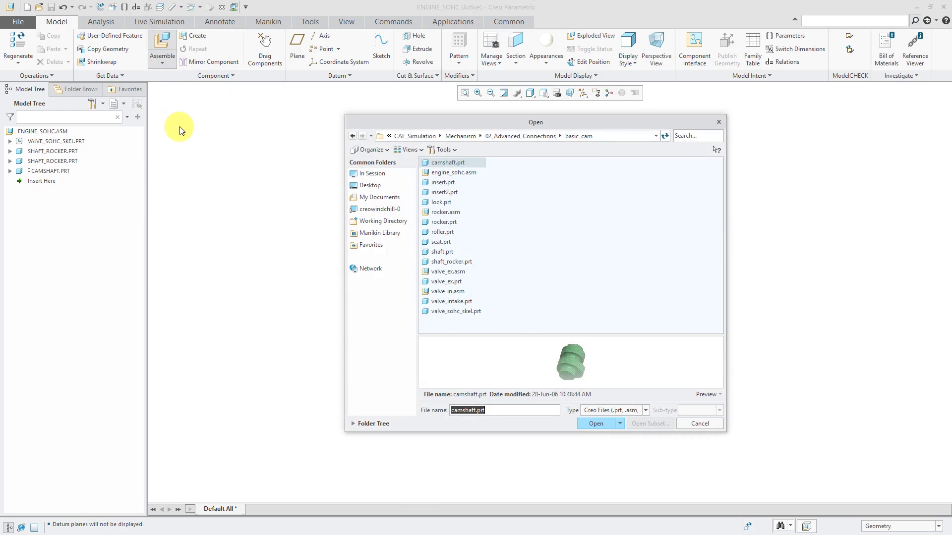
double_click(446, 212)
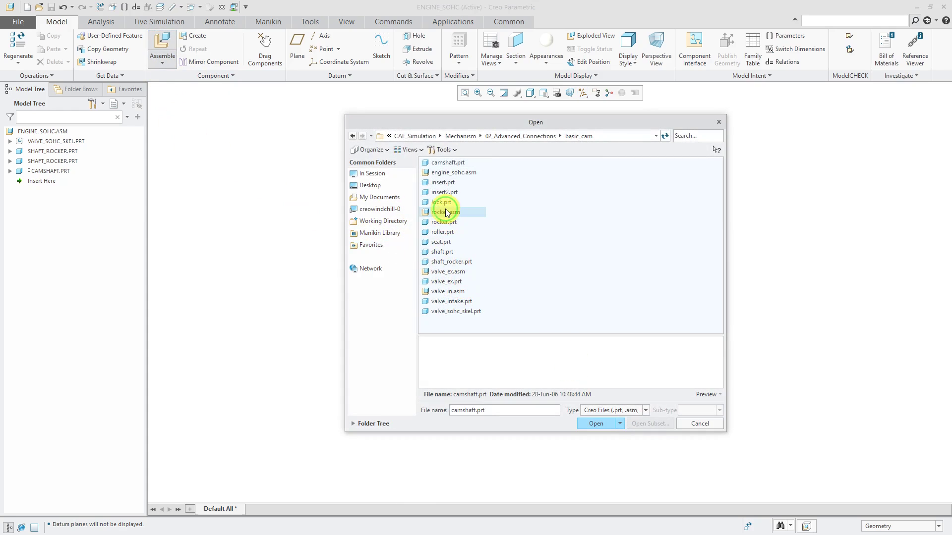
click(719, 243)
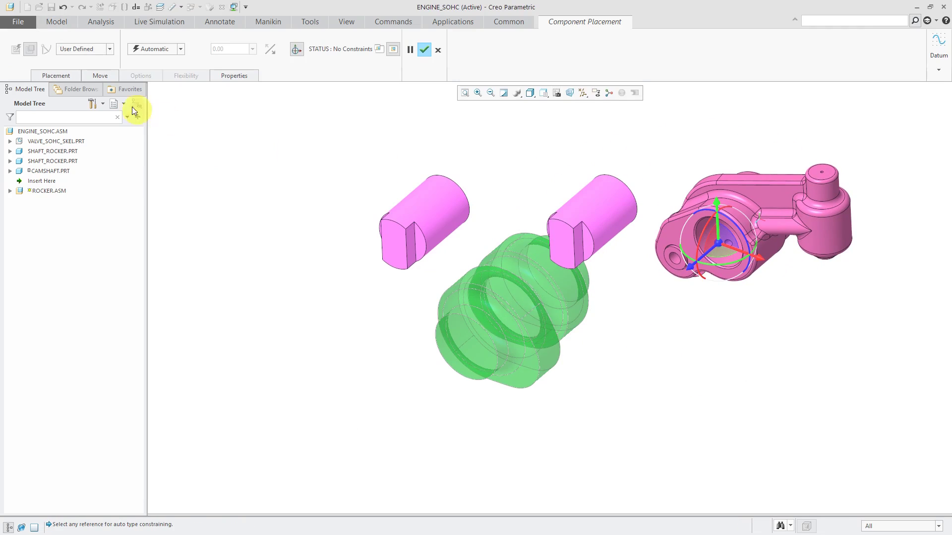
click(89, 48)
click(86, 77)
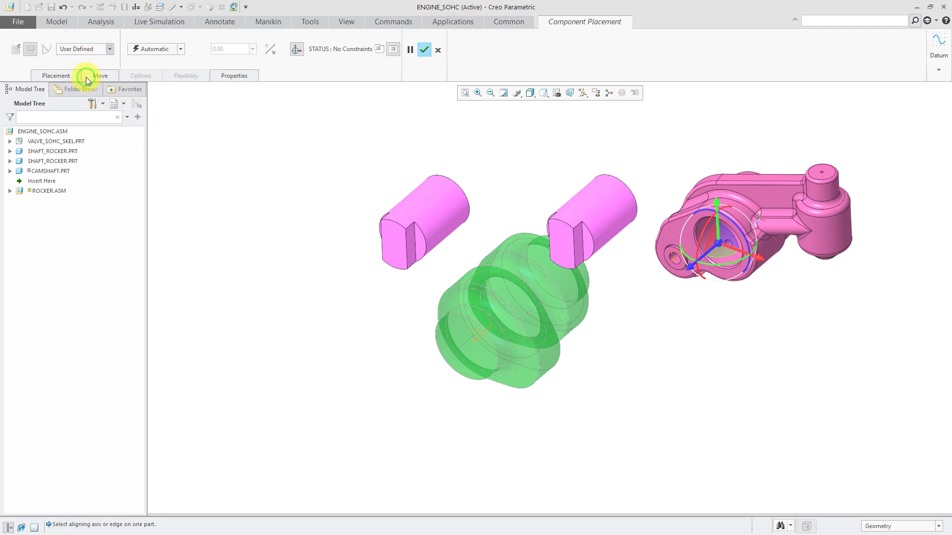
- Align the rocker bore with the right rocker shaft's cylindrical surface
click(57, 75)
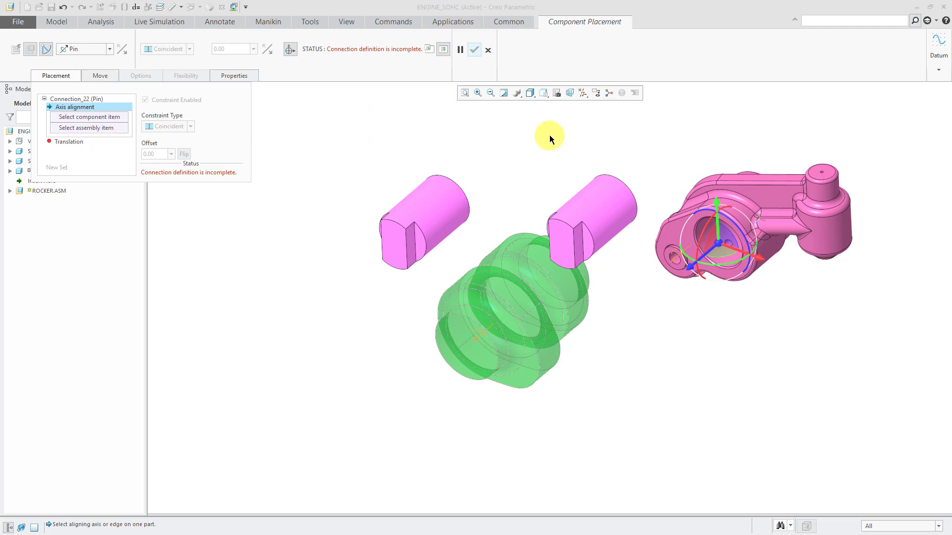
click(601, 208)
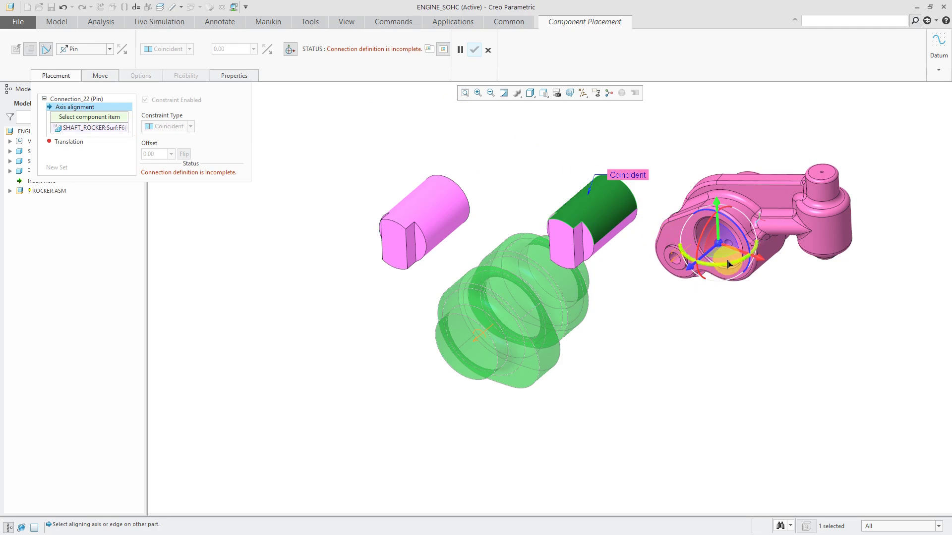
scroll(725, 268, up, 4)
click(745, 267)
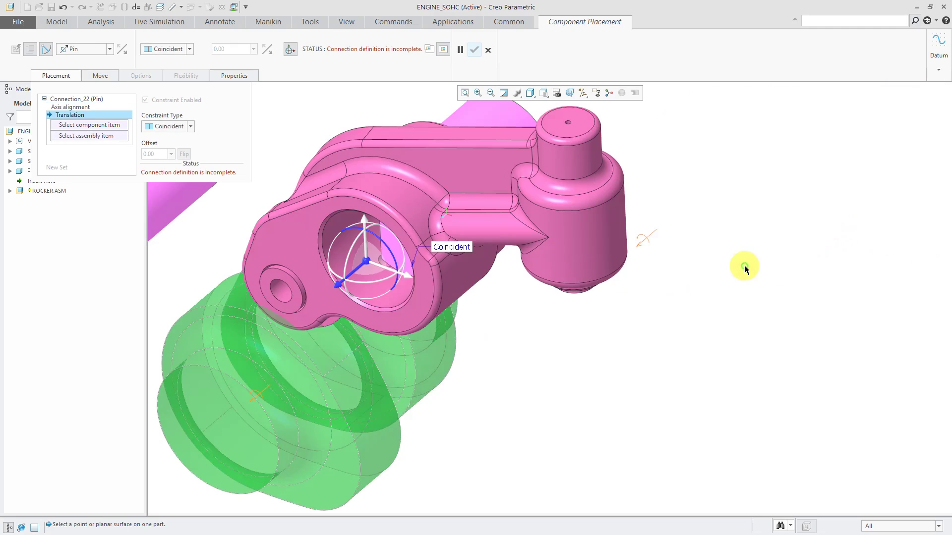
- Make the rocker's side face flush with the shaft end and finish placing it
drag(367, 287, 419, 212)
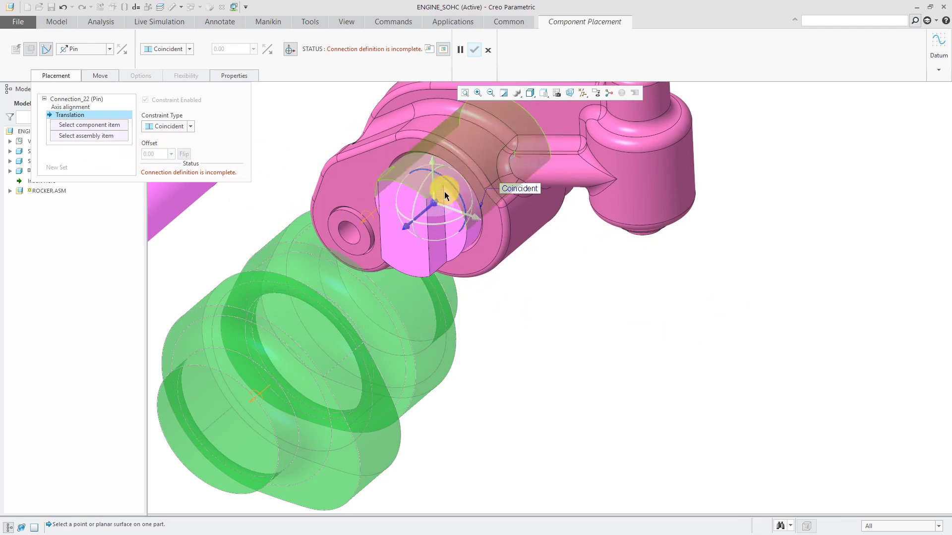
click(490, 232)
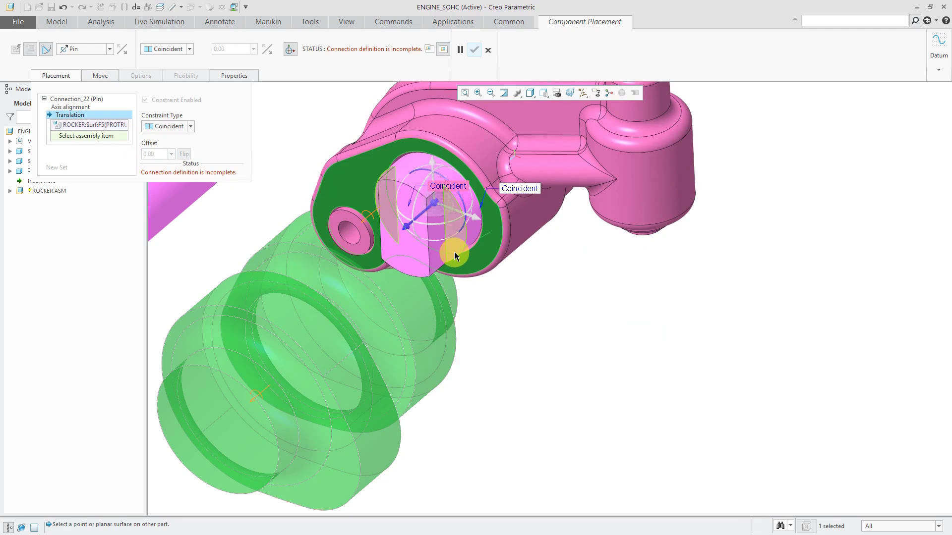
click(454, 250)
scroll(557, 325, down, 4)
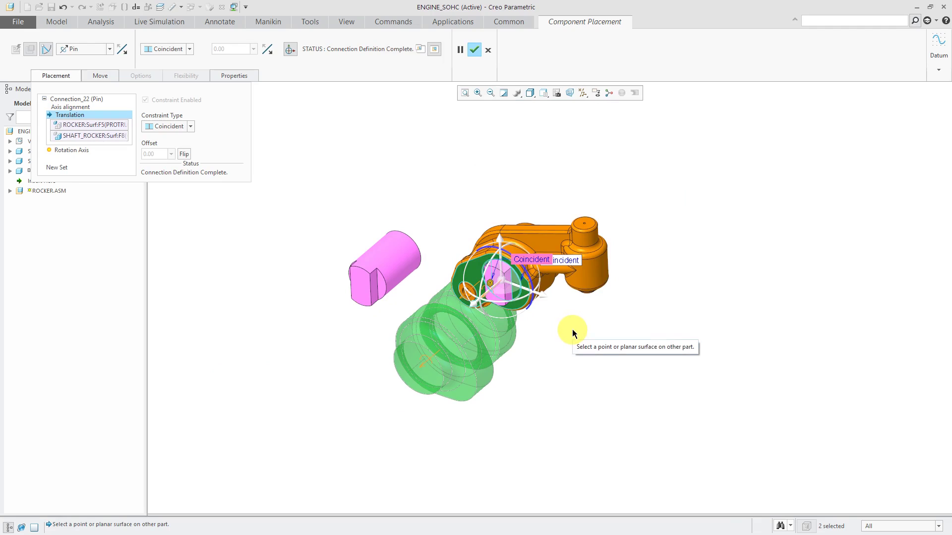
click(471, 51)
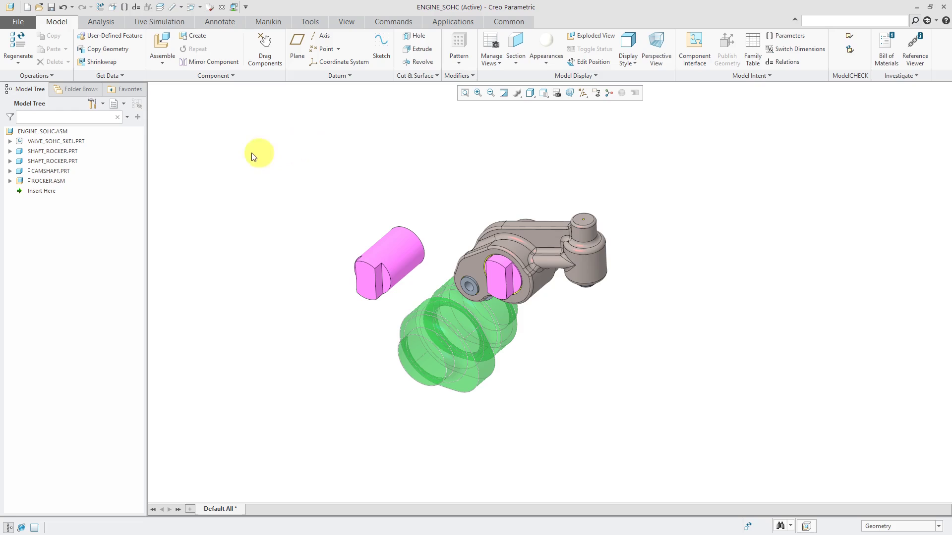
- Assemble a second rocker.asm and align its bore with the pin axis
click(162, 43)
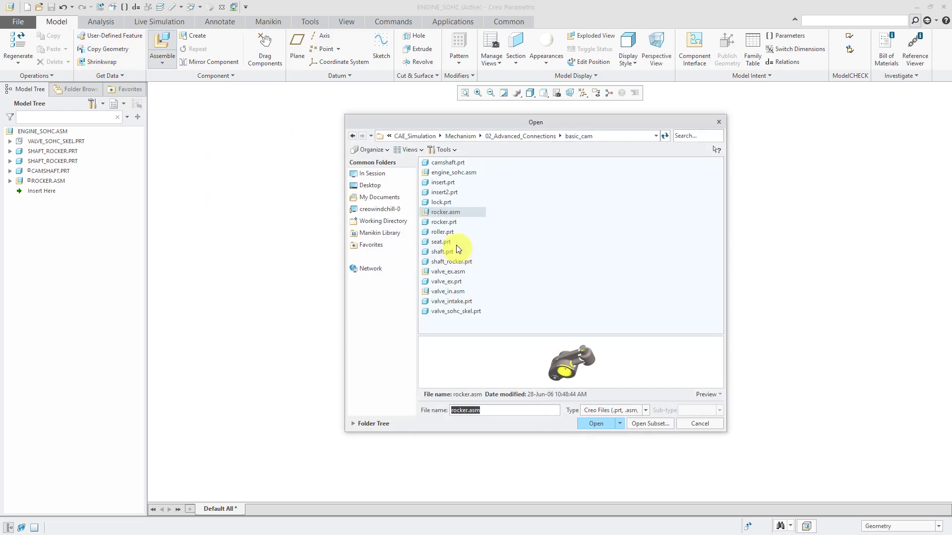
click(453, 213)
double_click(453, 213)
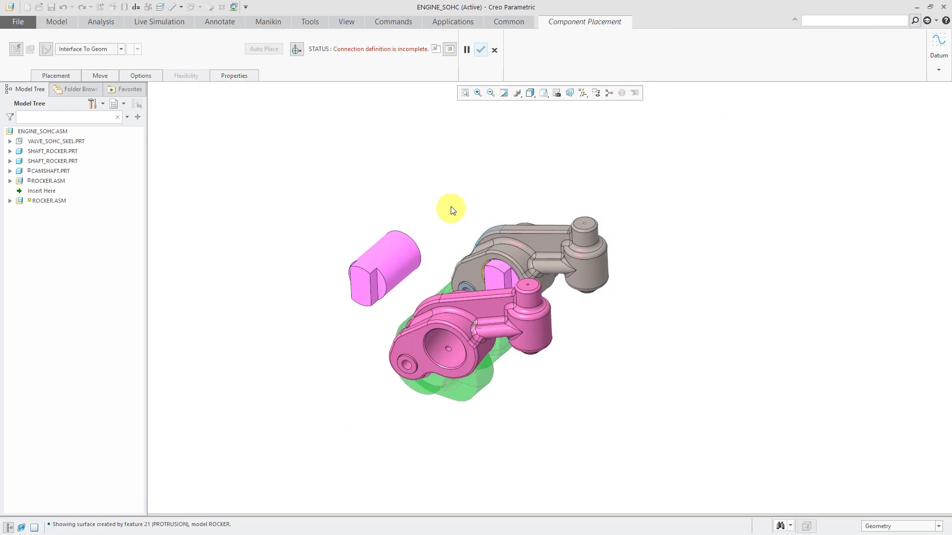
ctrl+alt+drag(450, 206, 317, 173)
click(296, 192)
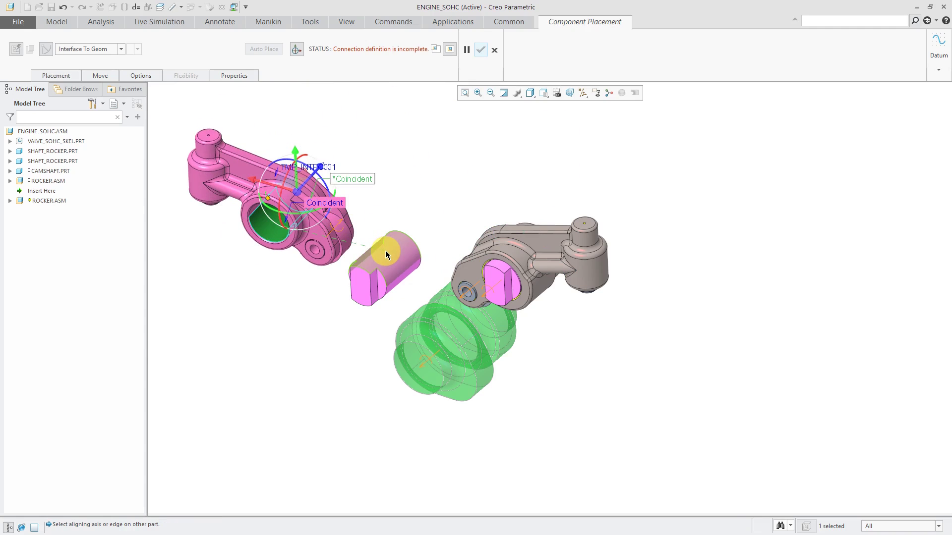
click(385, 251)
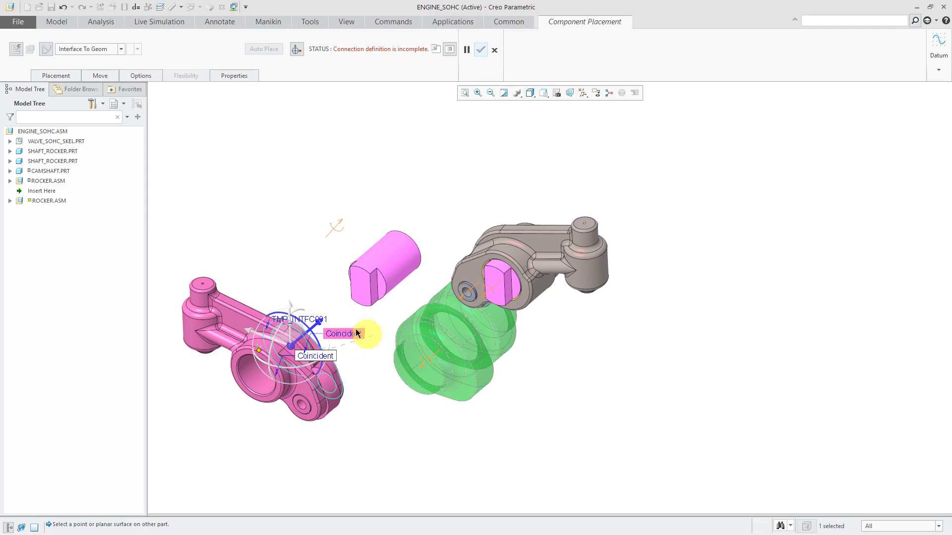
- Replace the second rocker's translation reference with a new rocker face and shaft face, then confirm
click(64, 75)
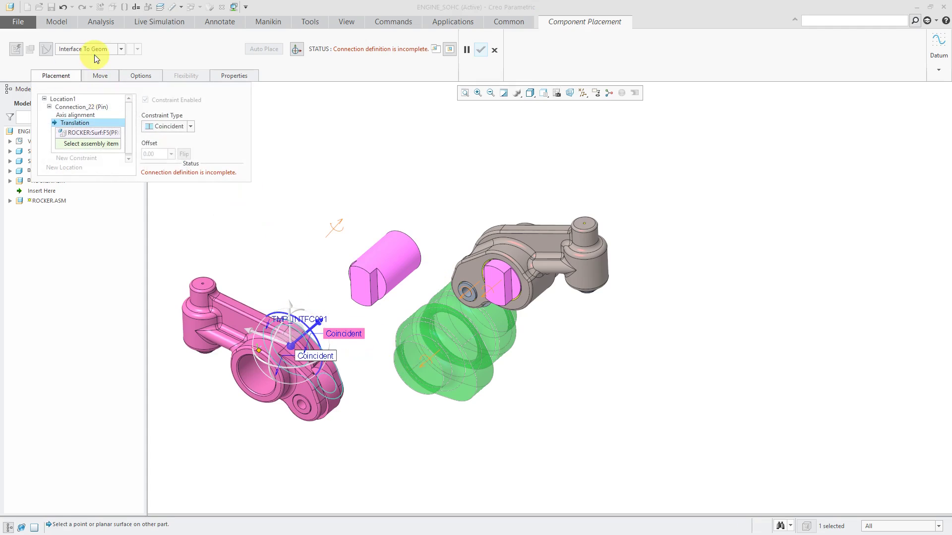
right_click(101, 134)
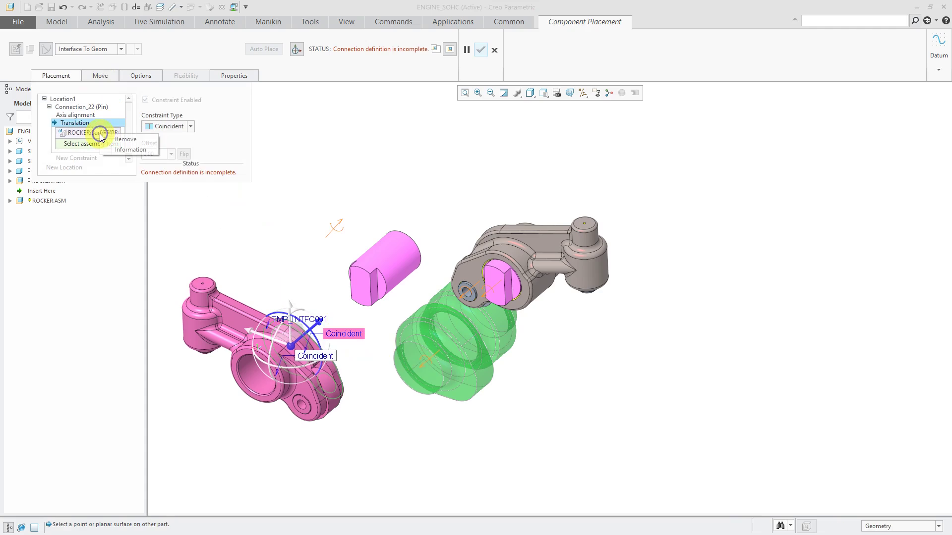
click(125, 139)
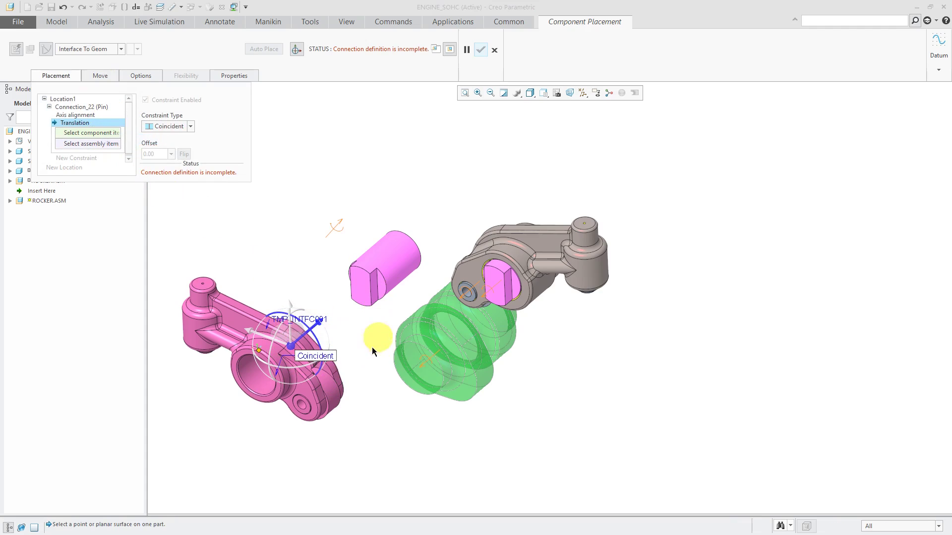
click(302, 385)
click(381, 288)
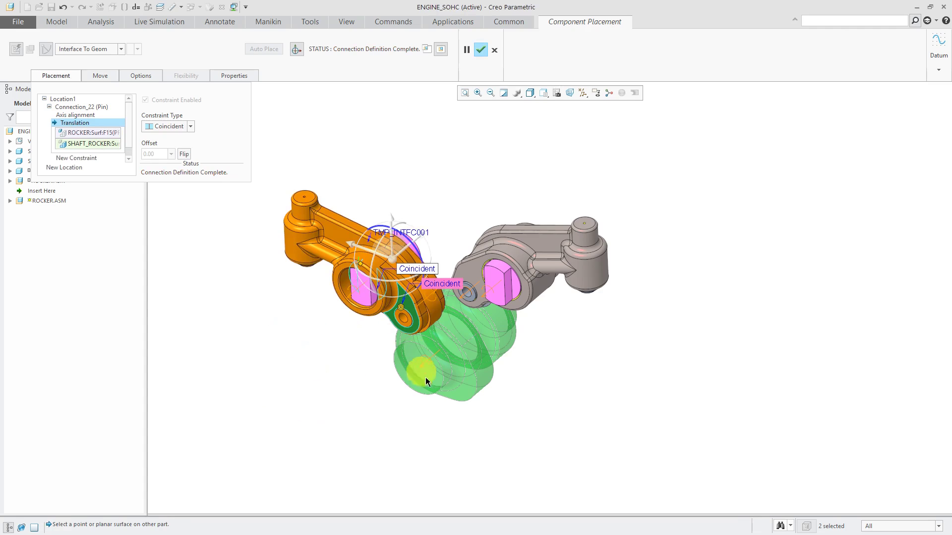
scroll(391, 317, up, 4)
scroll(383, 310, down, 3)
middle_drag(377, 330, 342, 361)
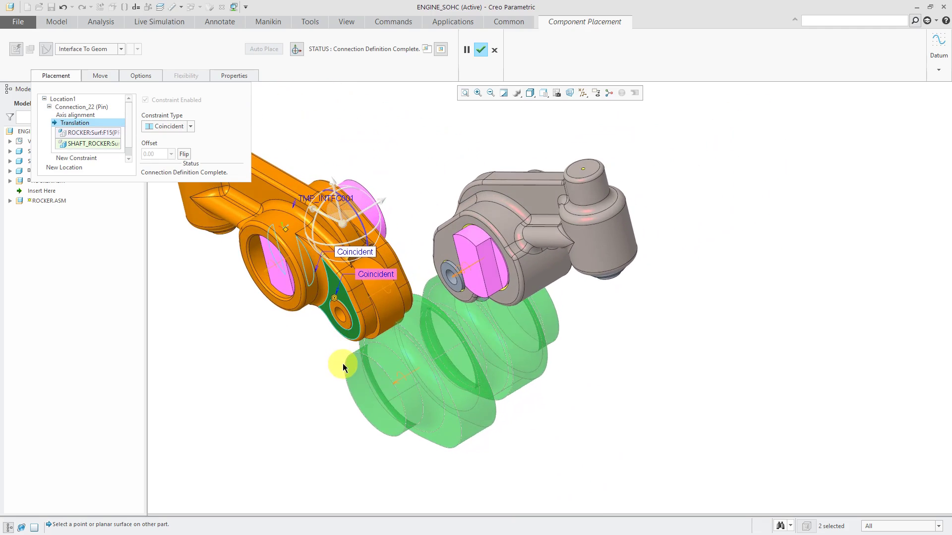
scroll(412, 337, down, 3)
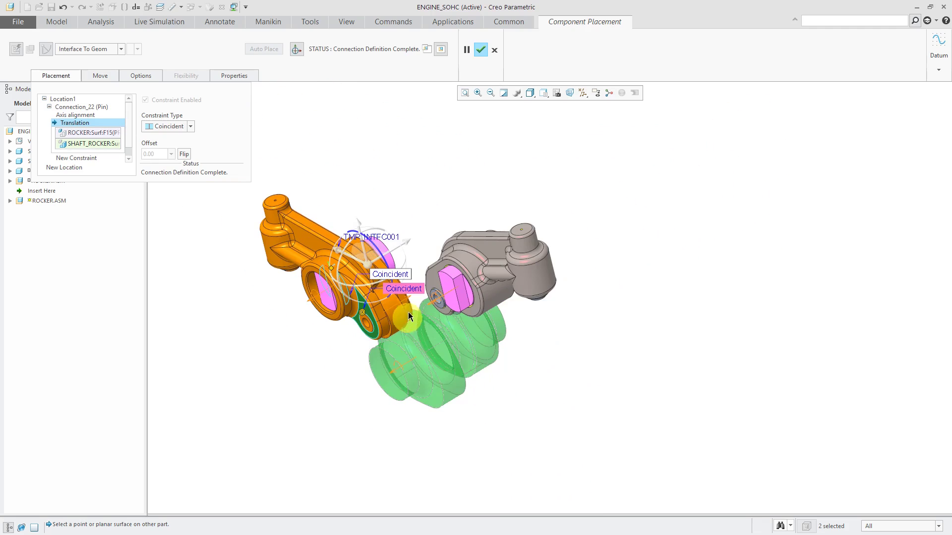
middle_drag(409, 311, 419, 299)
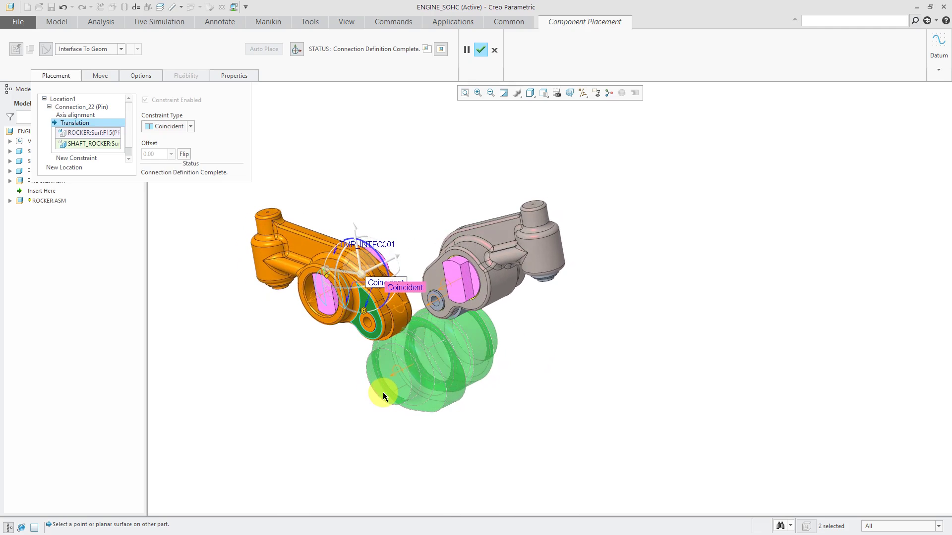
click(475, 50)
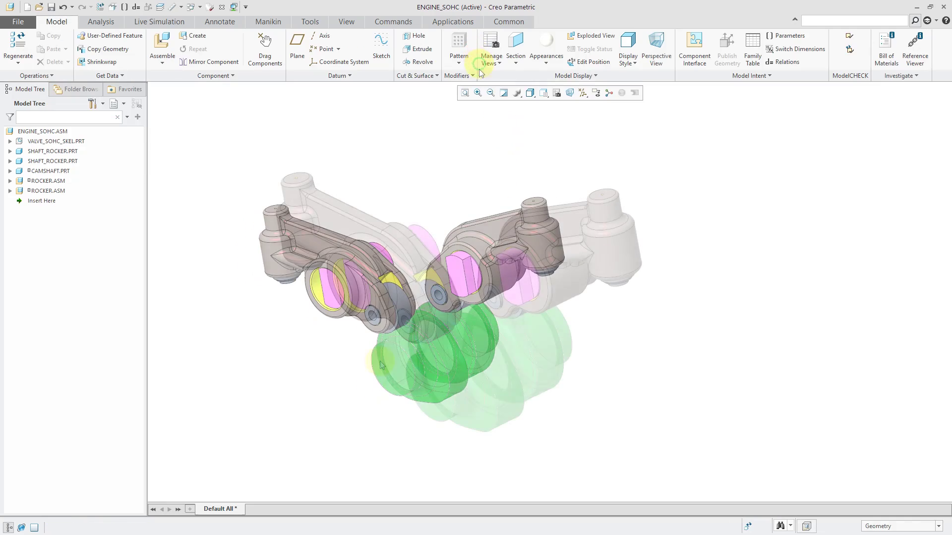
- Redefine the second rocker's pin, re-picking a different rocker face for translation
click(55, 192)
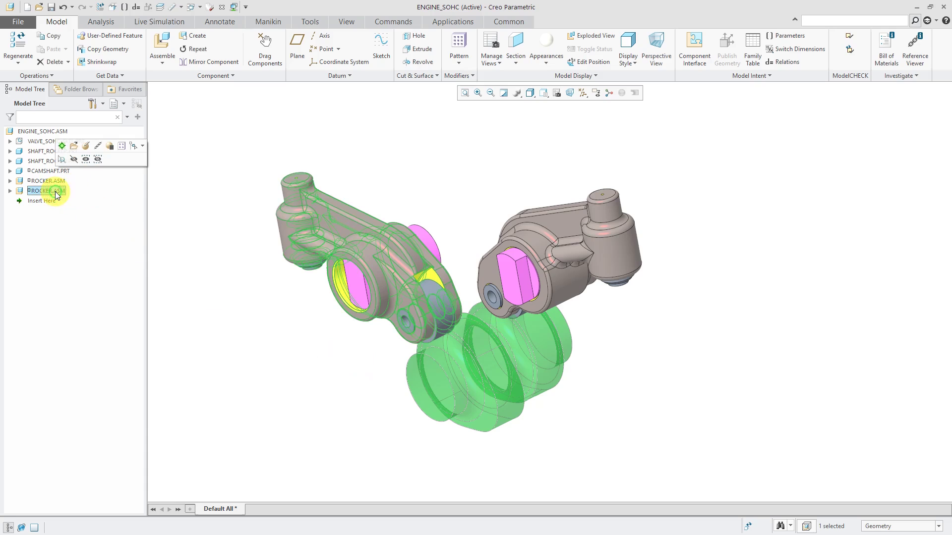
click(61, 145)
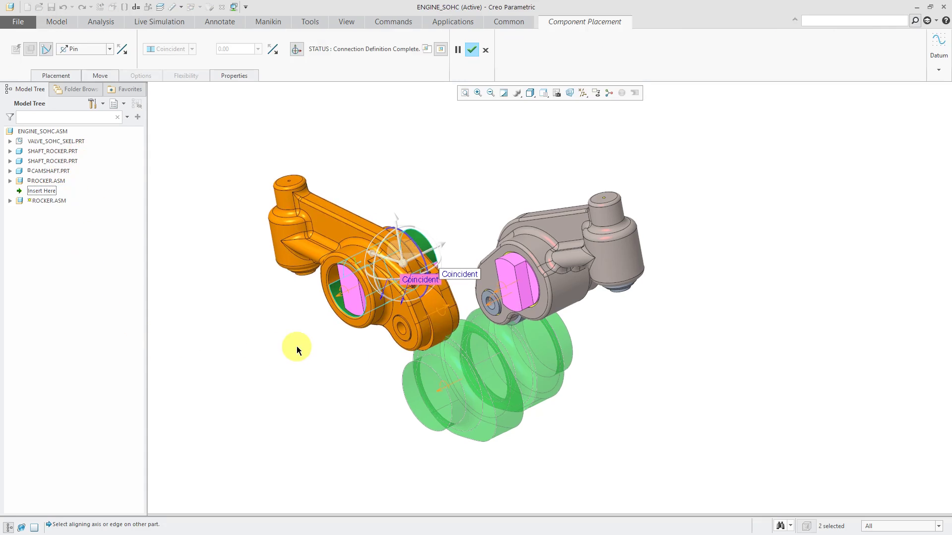
click(47, 76)
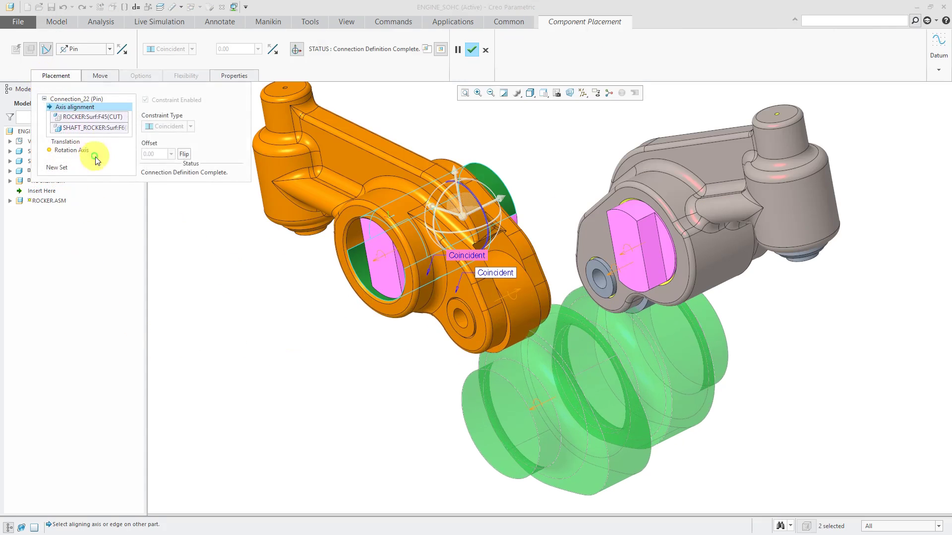
click(68, 140)
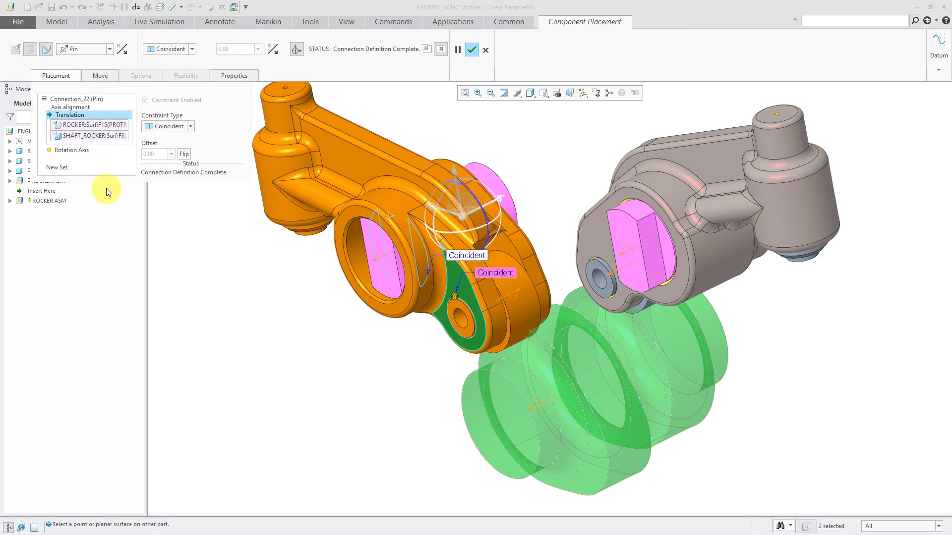
click(104, 129)
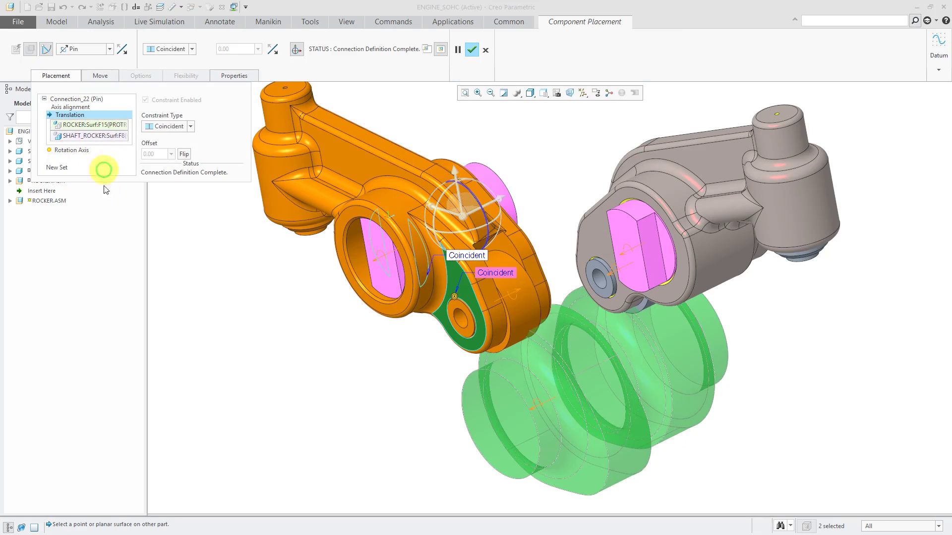
click(398, 302)
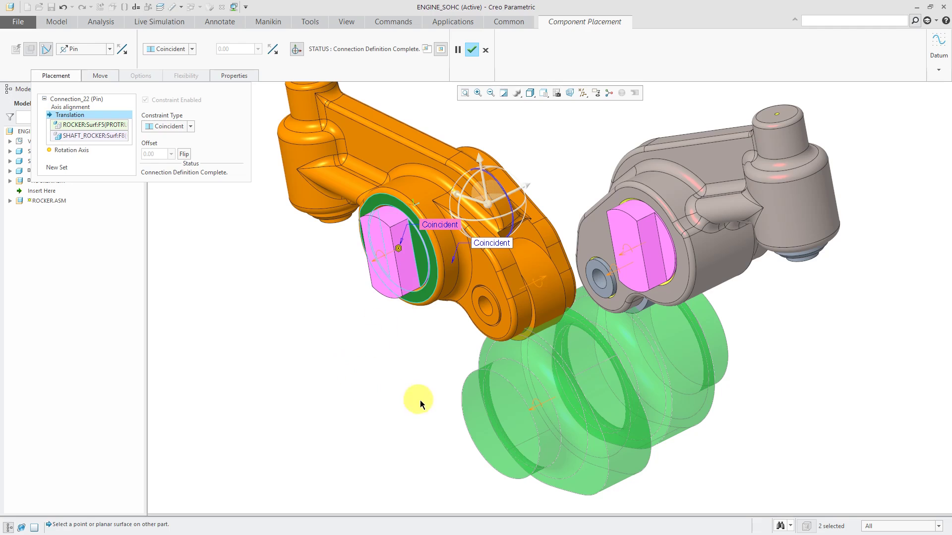
click(471, 50)
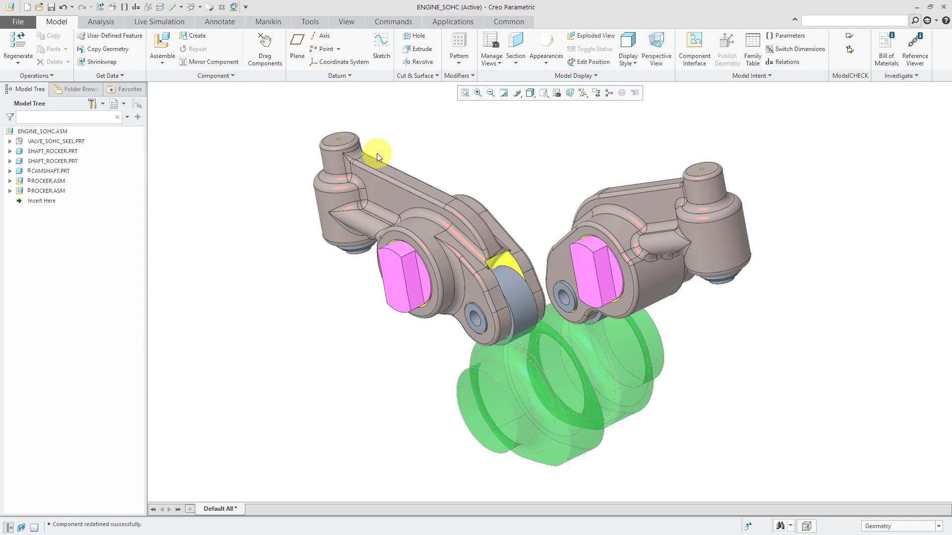
- Enter the Mechanism application from Applications and orbit the assembly
click(444, 22)
click(202, 54)
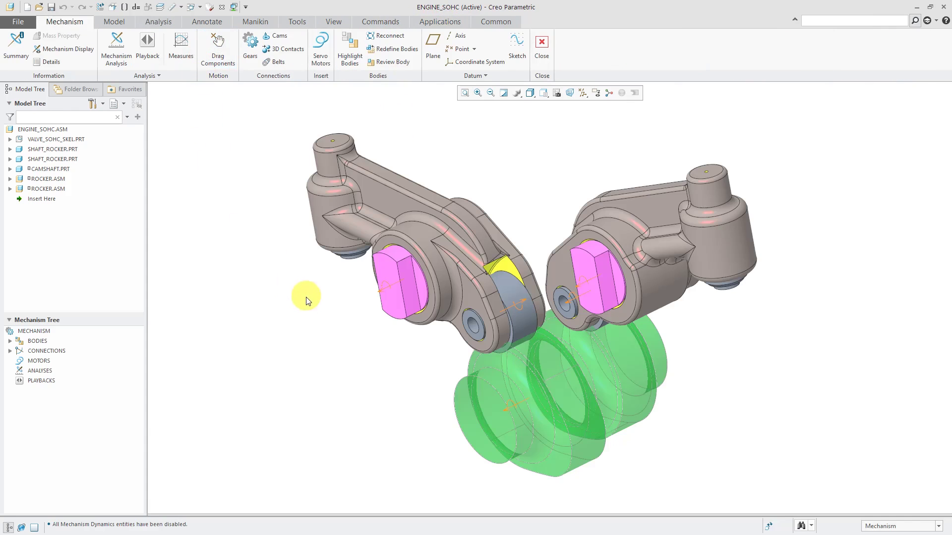
middle_drag(307, 302, 318, 279)
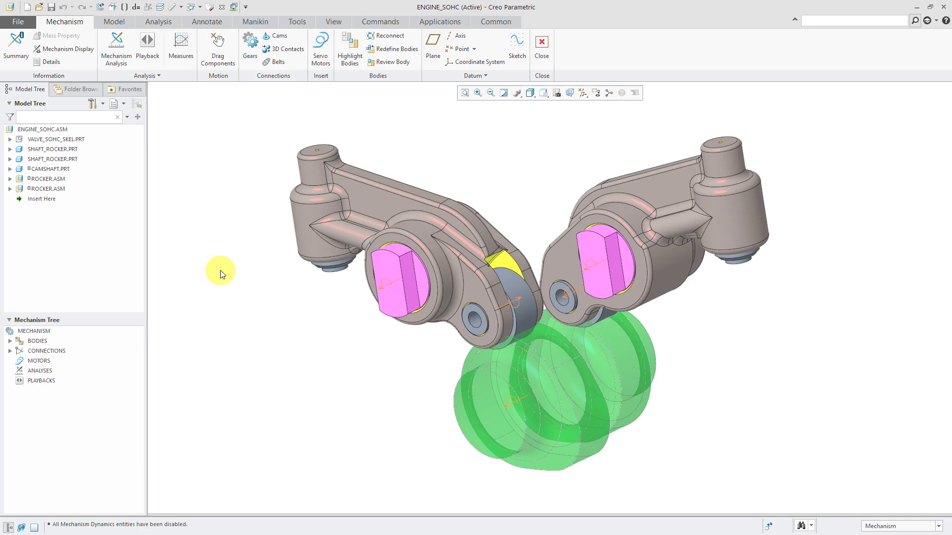
- Start a cam-follower connection with the camshaft lobe as Cam 1 using Autoselect
click(281, 36)
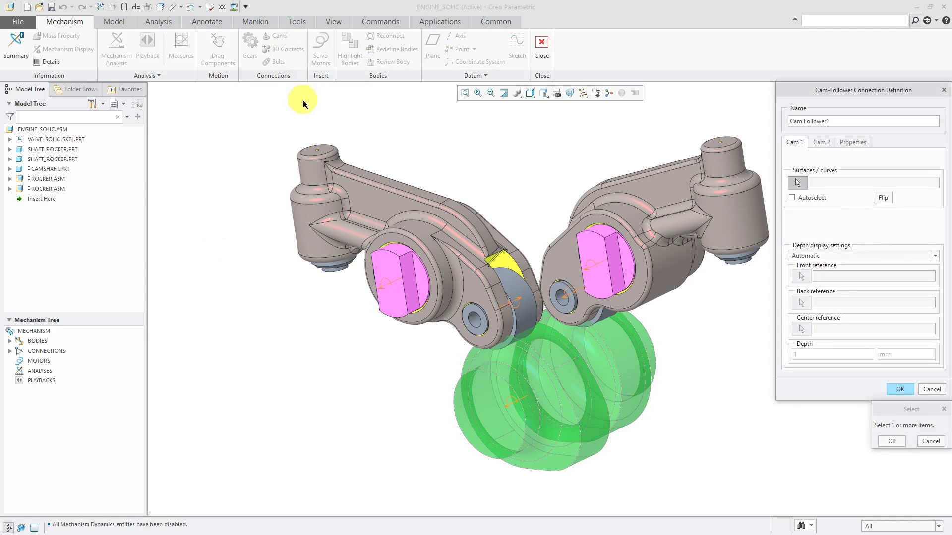
click(810, 198)
click(631, 364)
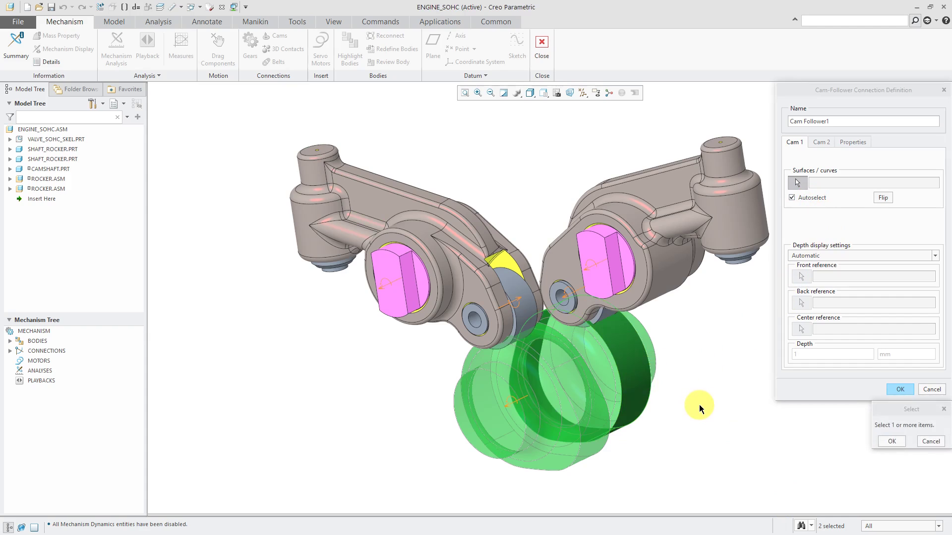
click(892, 441)
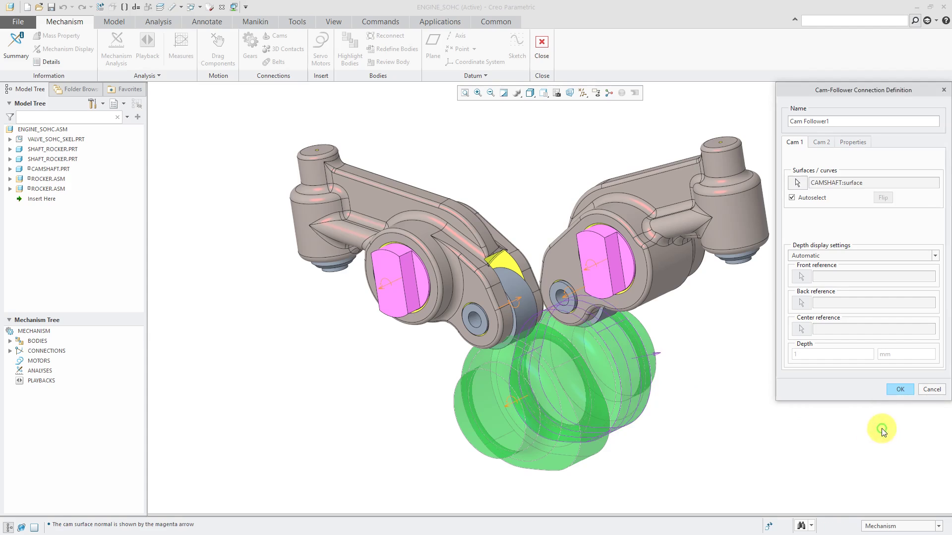
- Set the right rocker's roller as Cam 2 with Autoselect, review Properties, and create it
click(824, 142)
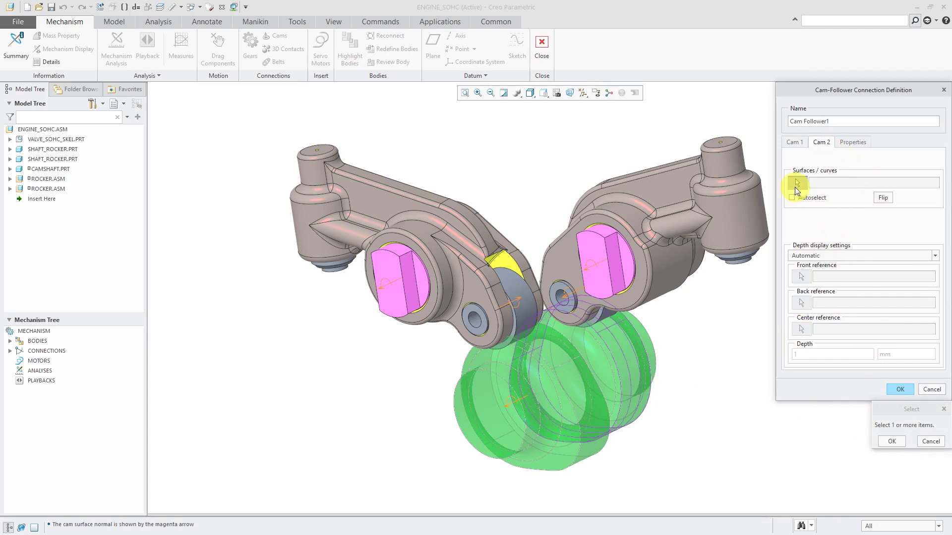
click(791, 198)
scroll(608, 311, down, 5)
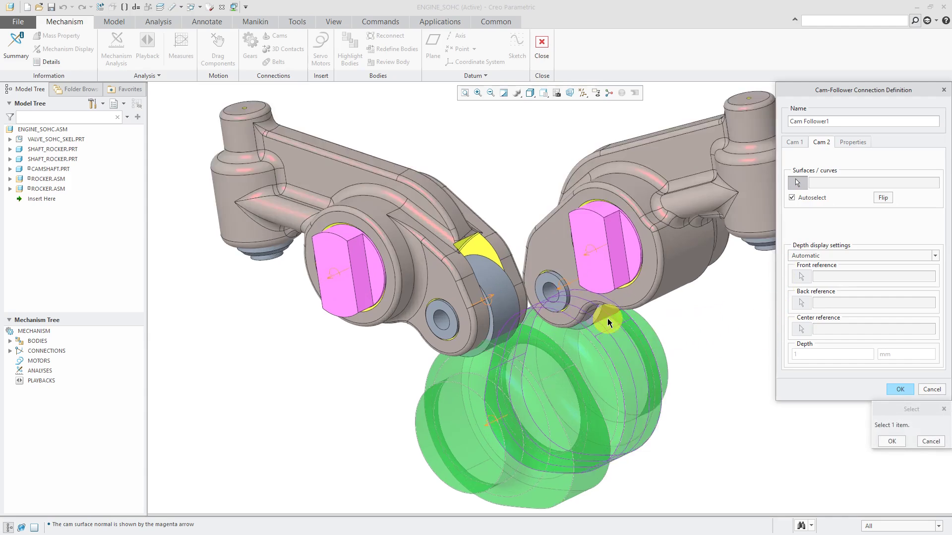
click(607, 311)
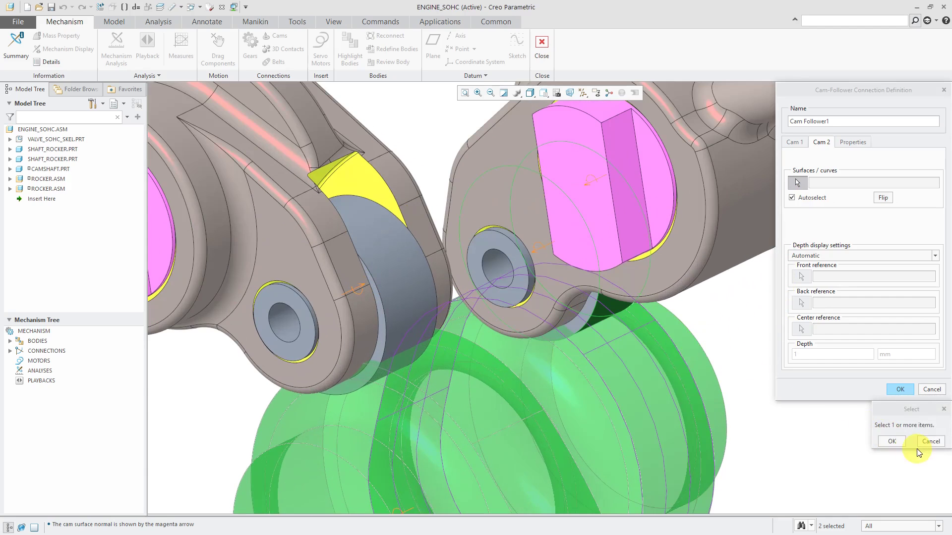
click(892, 441)
scroll(653, 328, up, 5)
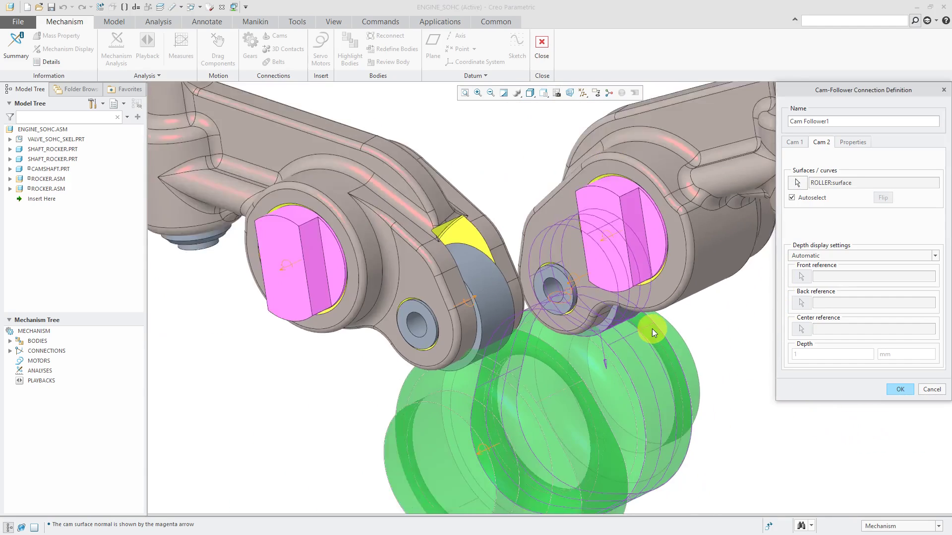
click(844, 144)
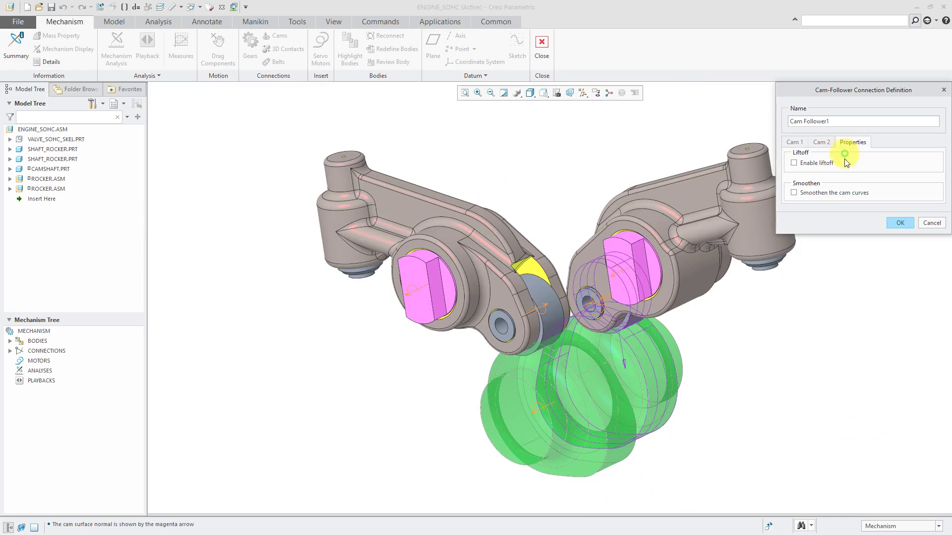
click(897, 224)
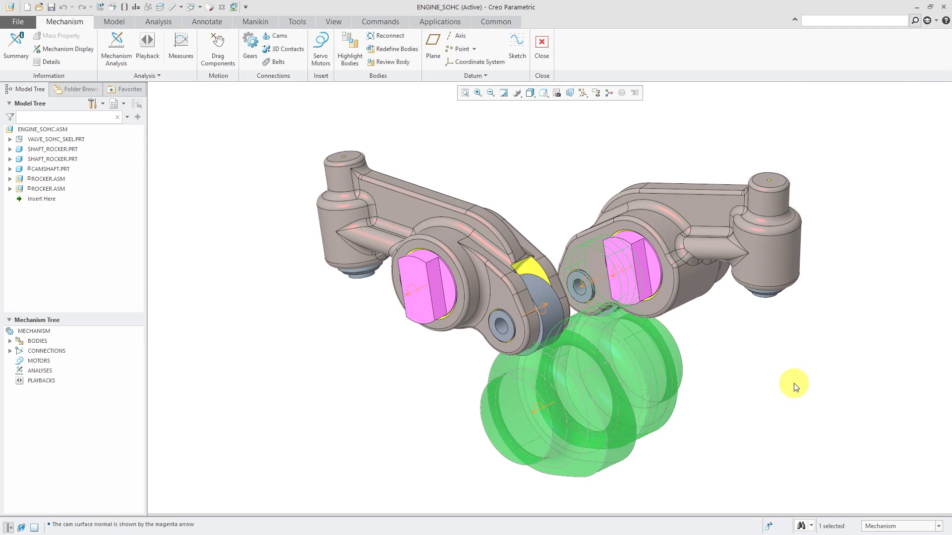
- Create Cam Follower2 between another camshaft lobe surface and the second rocker's roller surface
click(276, 36)
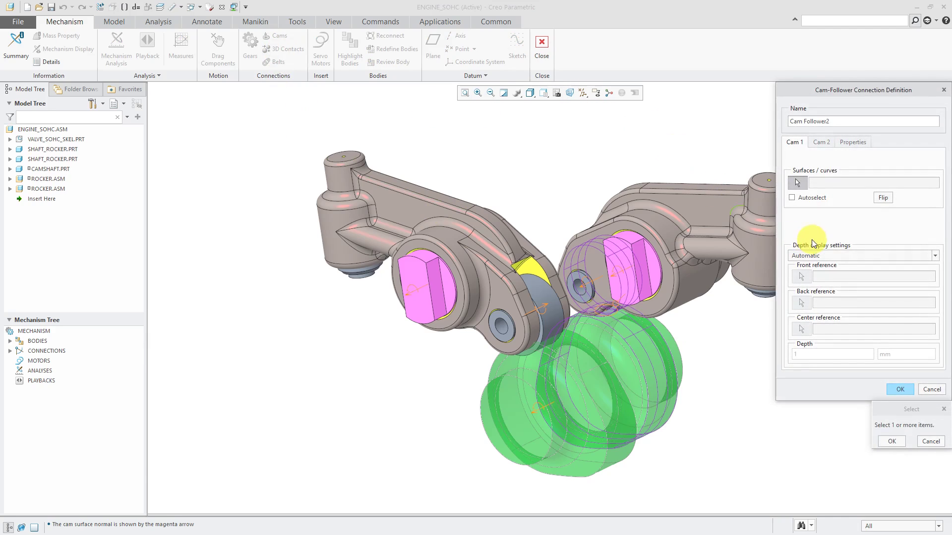
click(800, 199)
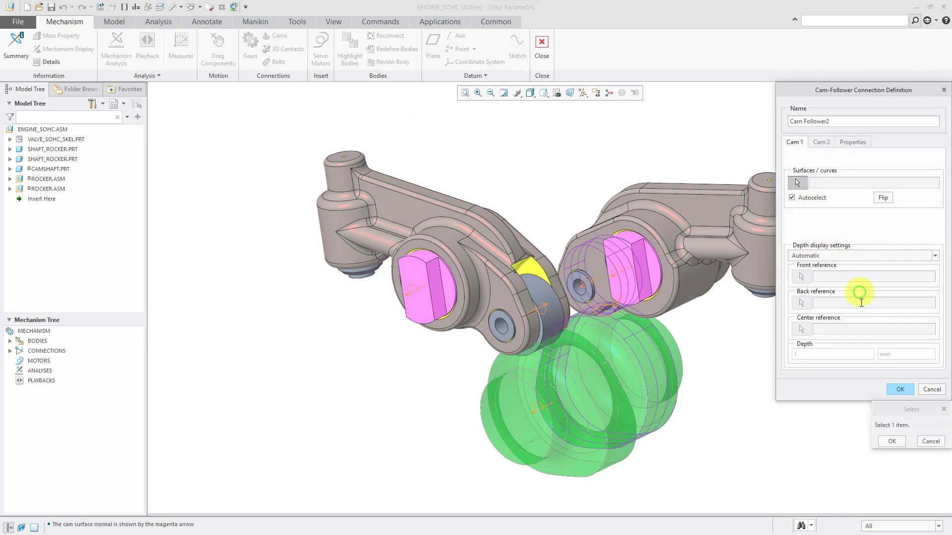
click(620, 431)
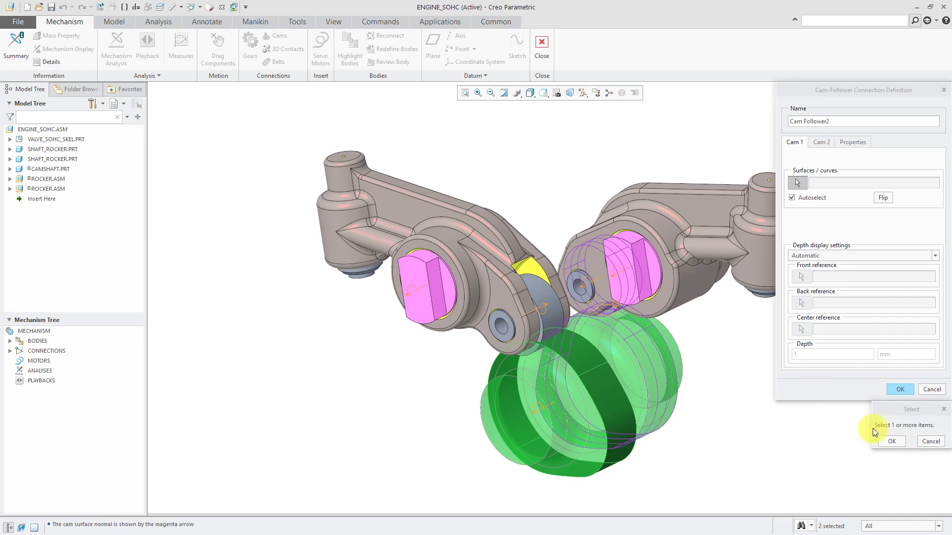
click(891, 441)
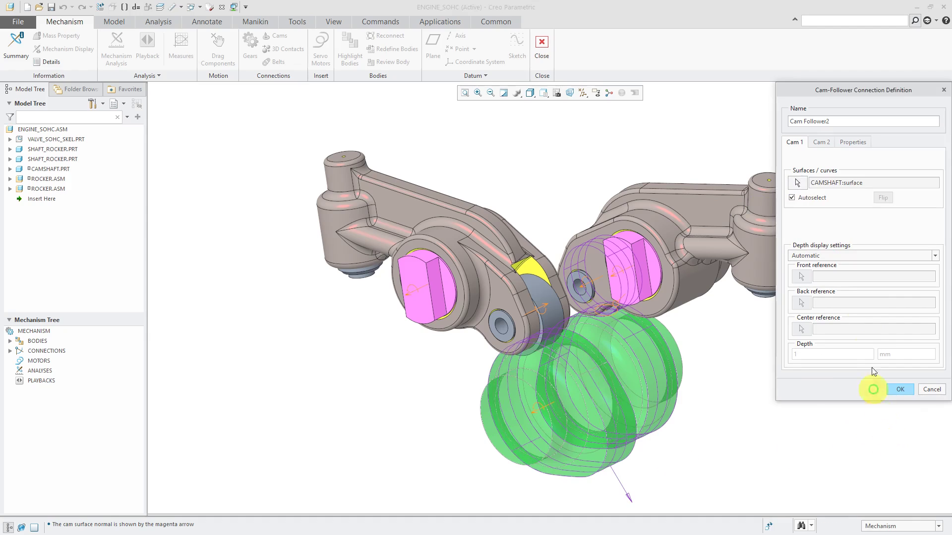
click(821, 143)
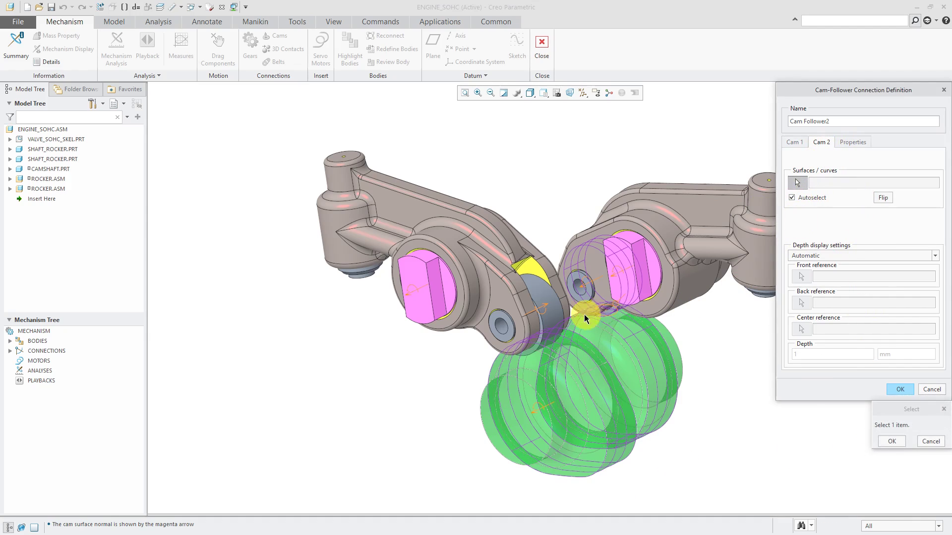
click(551, 318)
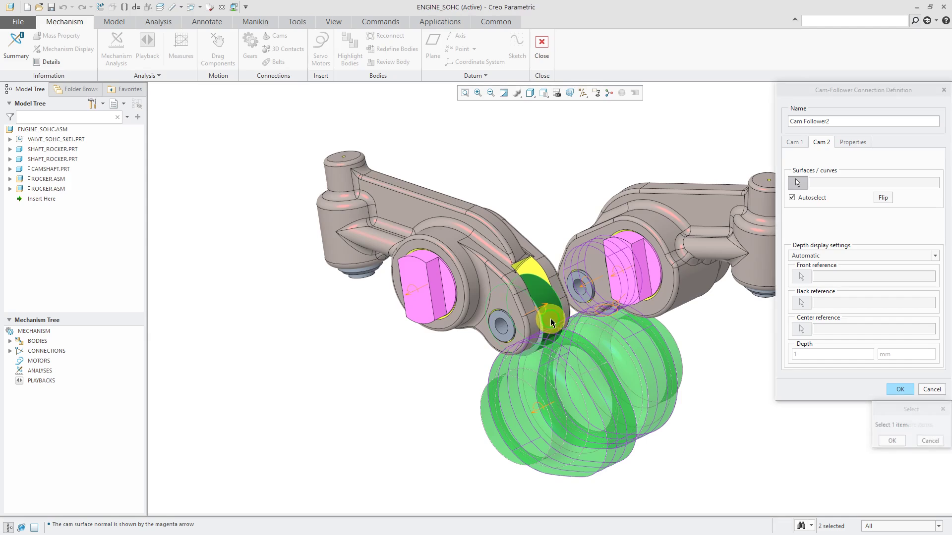
click(893, 441)
click(900, 388)
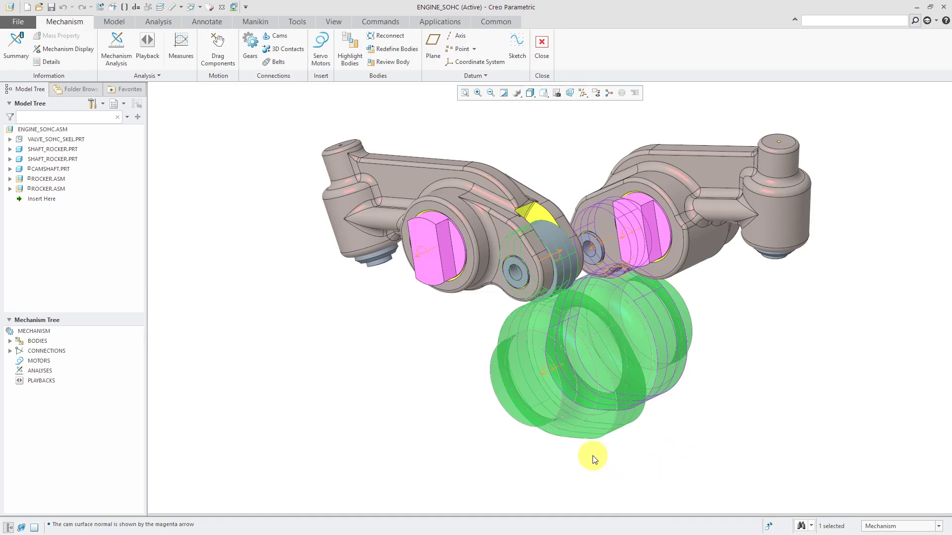
- Add a servo motor on Connection_21's rotation axis
click(11, 352)
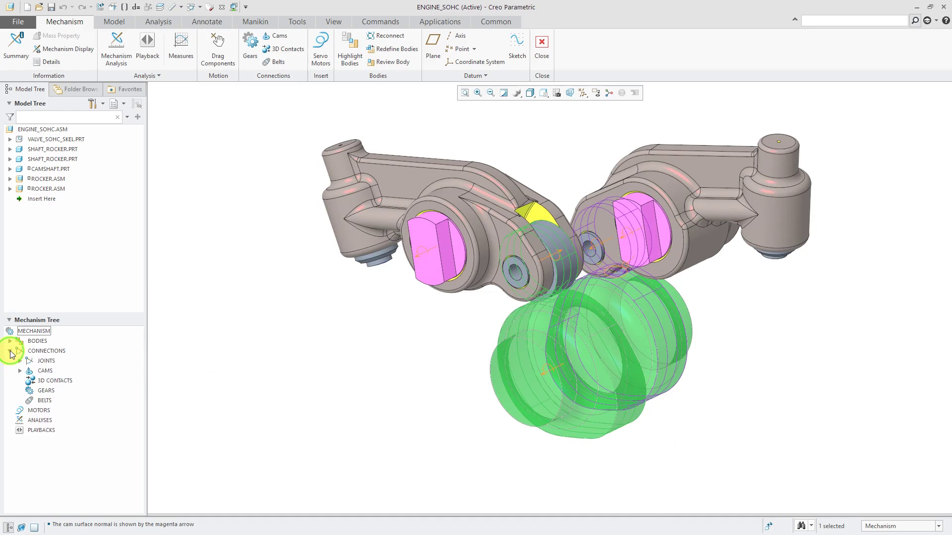
click(19, 361)
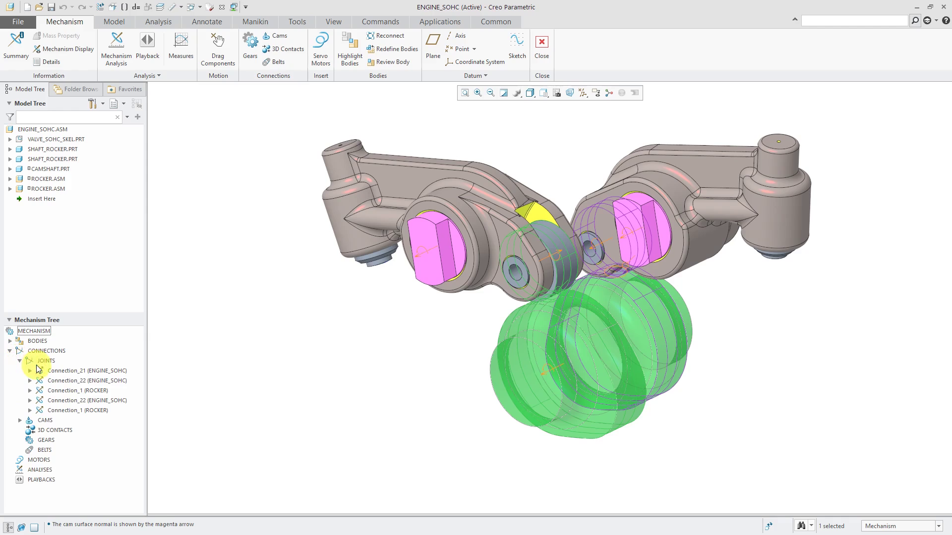
click(30, 371)
click(76, 400)
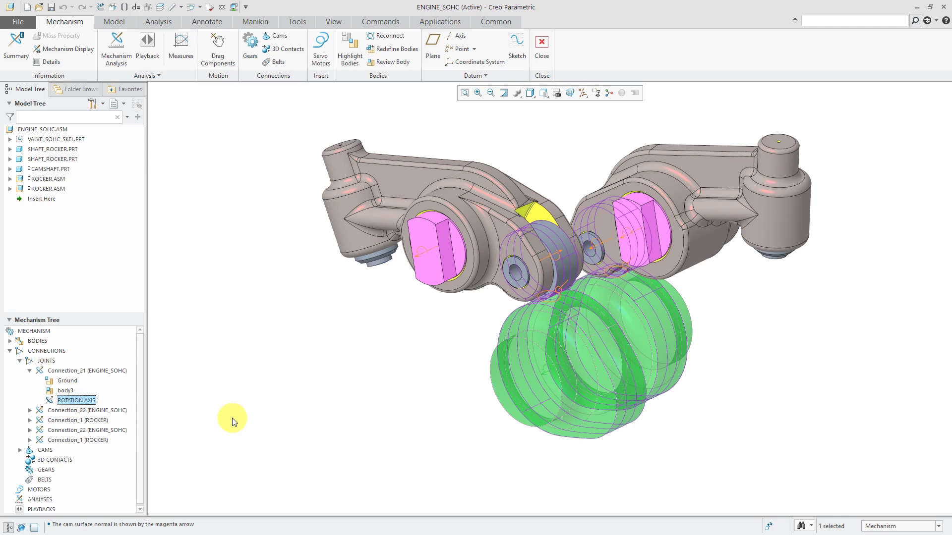
right_click(207, 418)
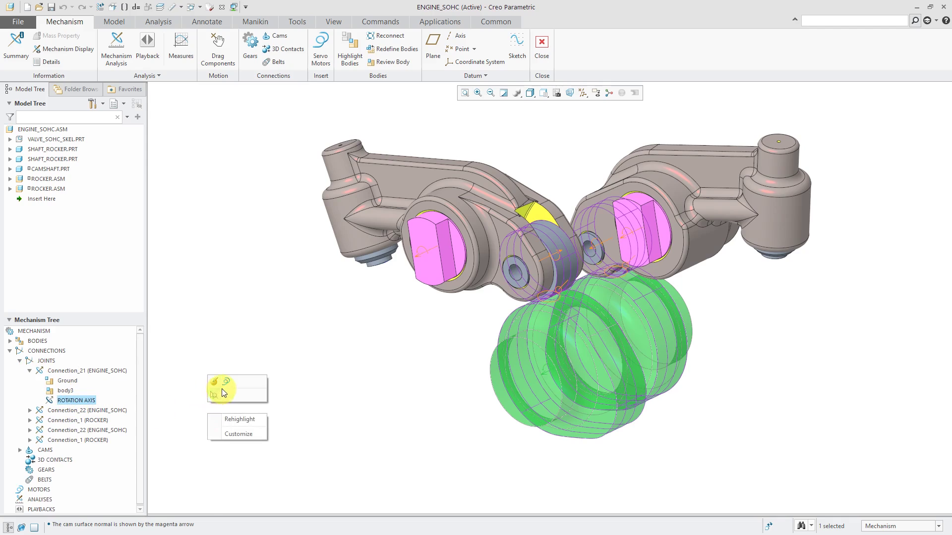
click(226, 382)
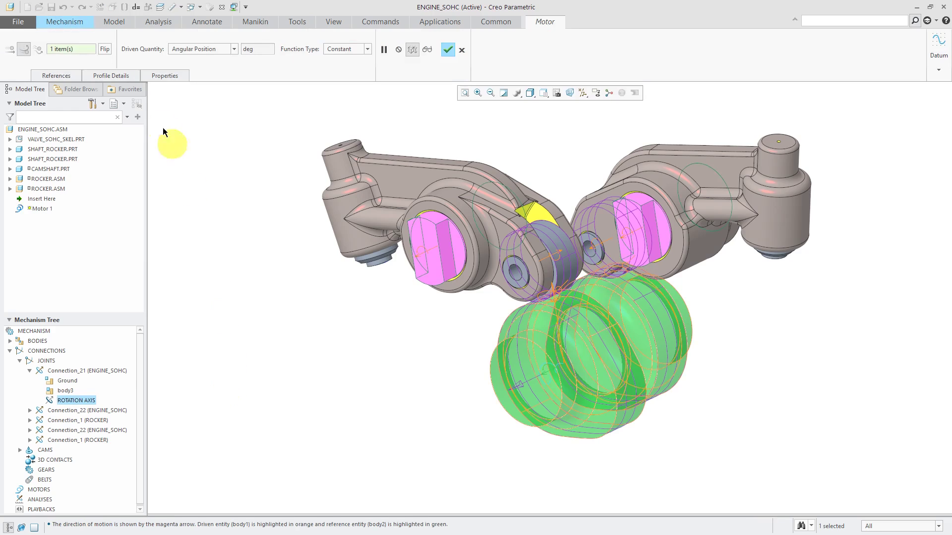
- Set the motor profile to angular velocity with A = 360 deg/sec and finish Motor_1
click(112, 75)
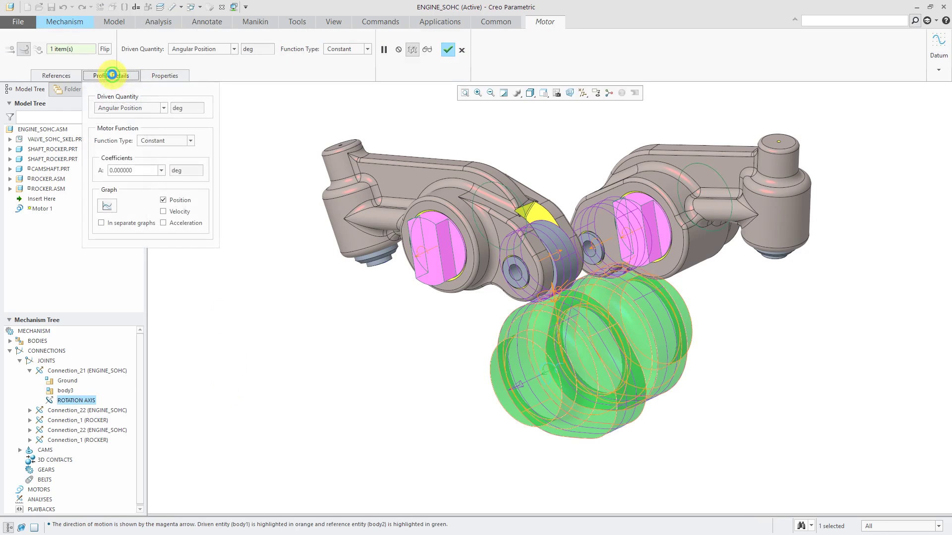
click(162, 108)
click(152, 126)
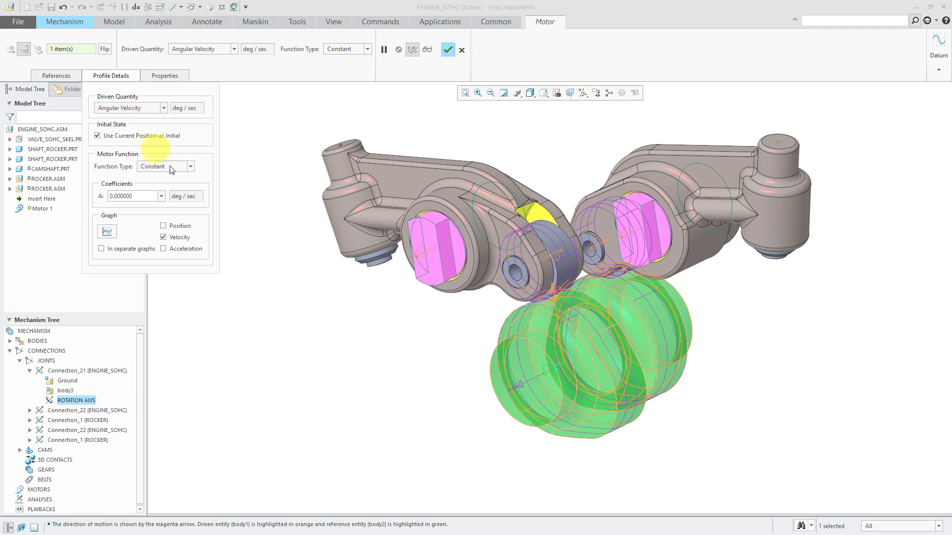
double_click(147, 197)
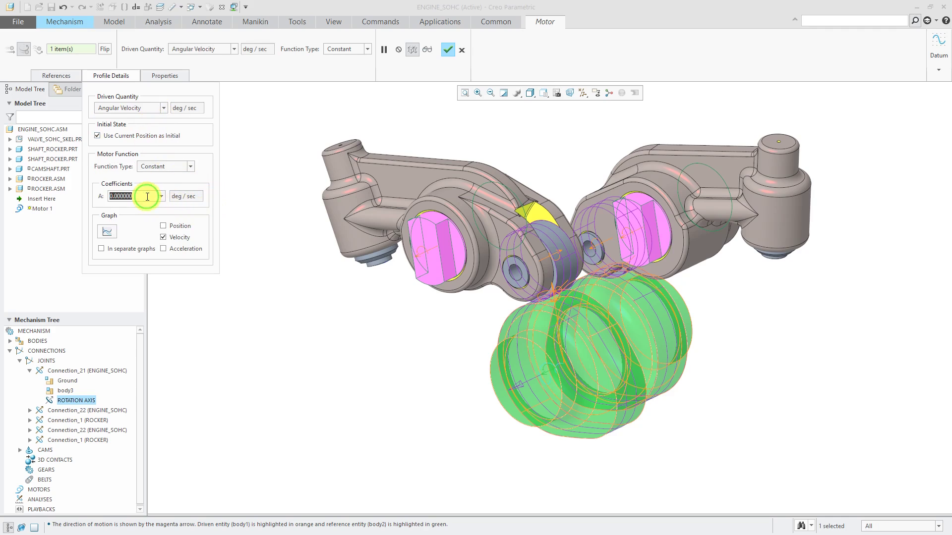
text(360)
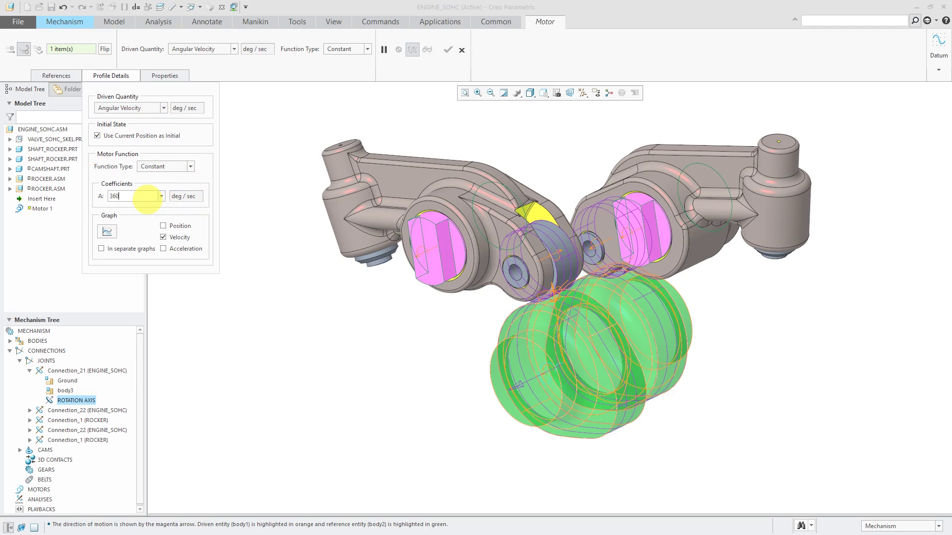
key(Return)
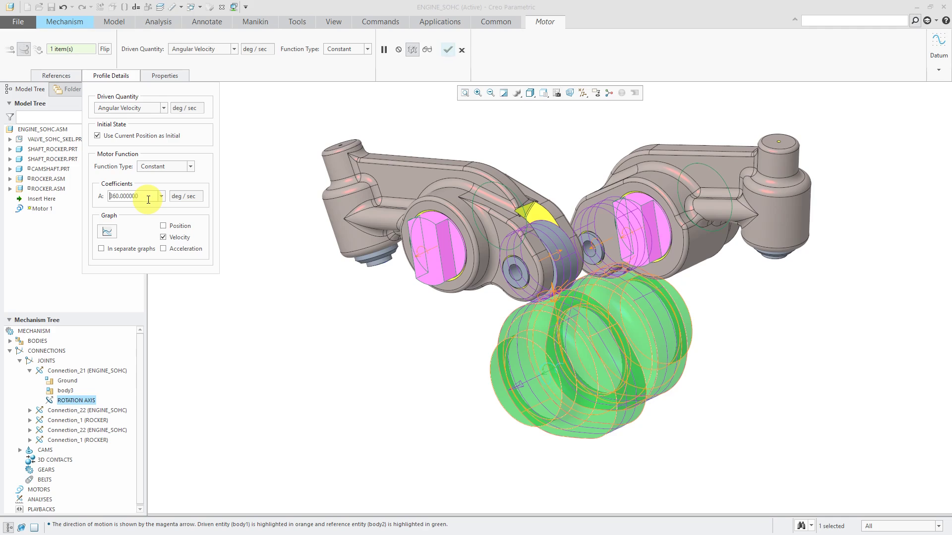
click(448, 50)
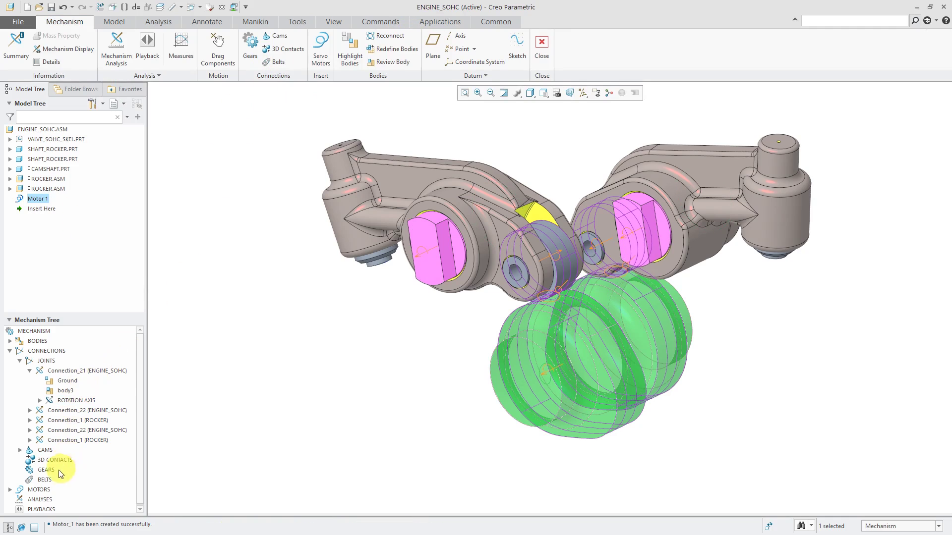
- Define a Kinematic analysis with end time 4 and frame rate 50, run it, and keep it
right_click(49, 498)
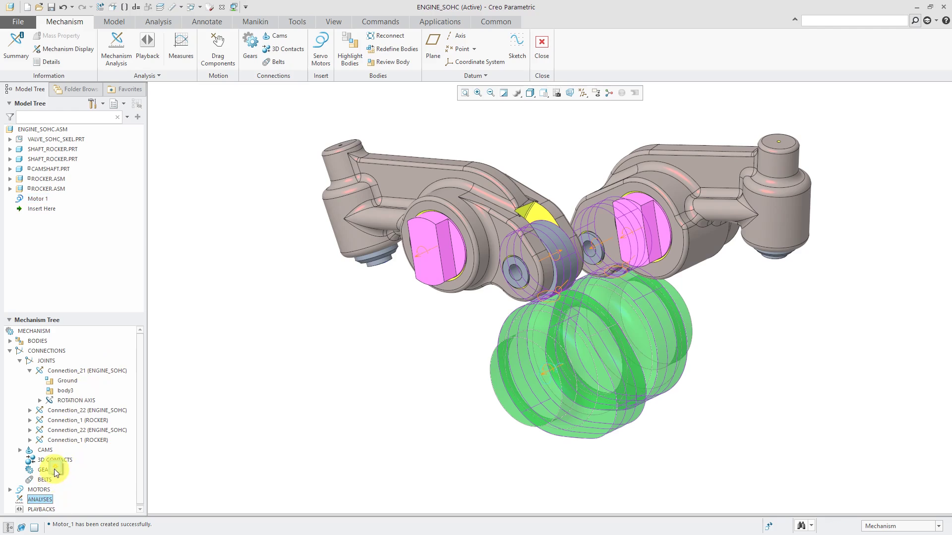
click(54, 469)
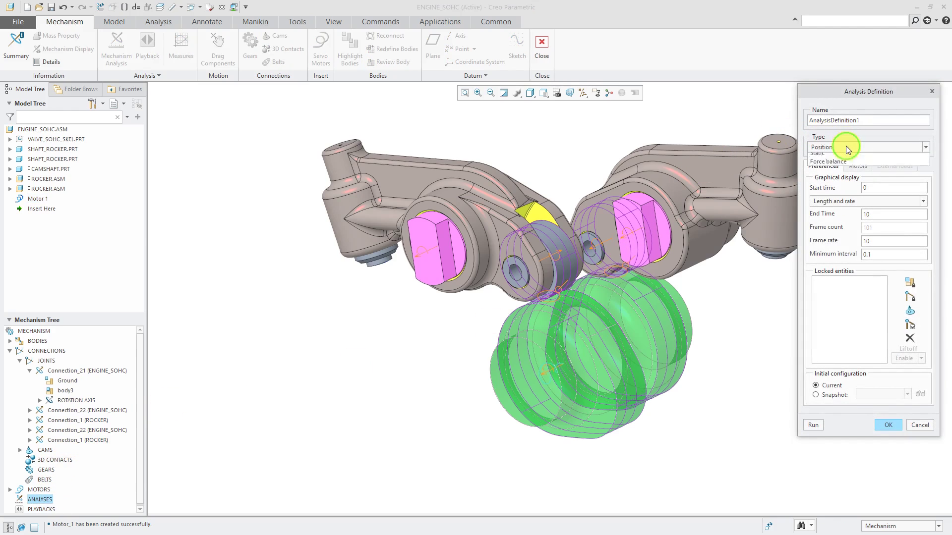
click(846, 146)
click(845, 166)
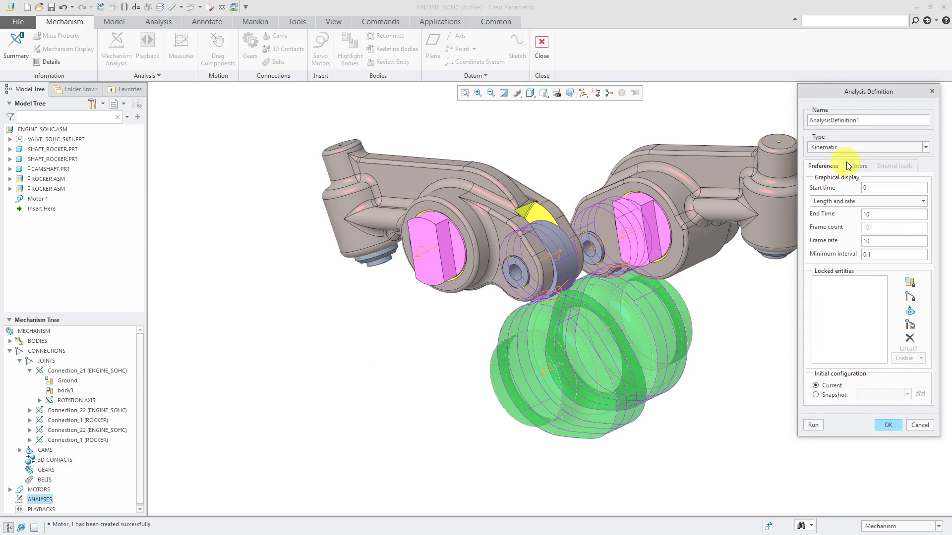
double_click(886, 217)
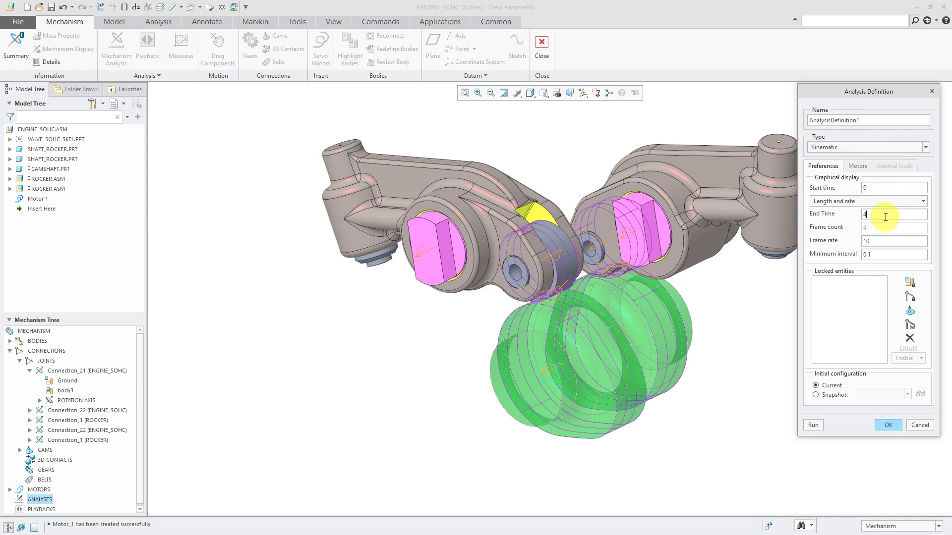
double_click(873, 243)
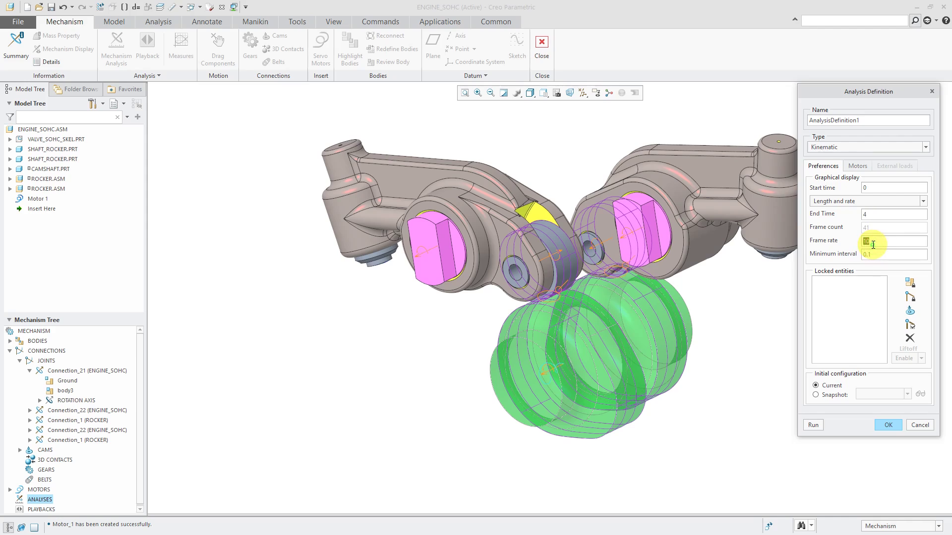
text(50)
key(Tab)
click(814, 425)
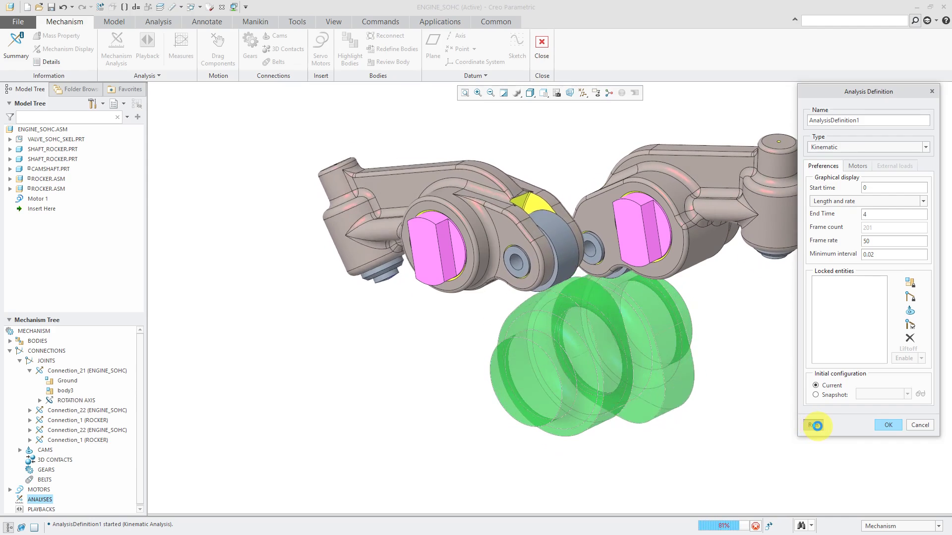
click(889, 425)
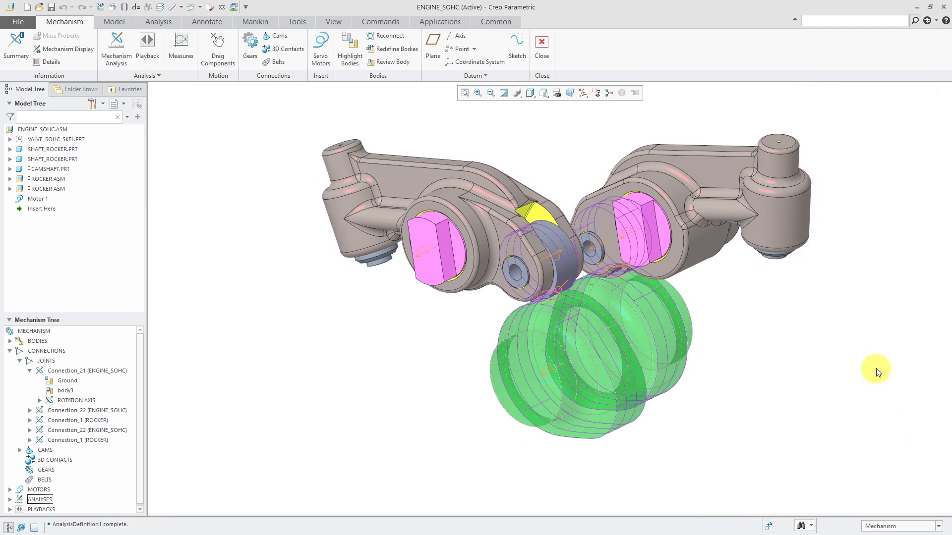
- Close Mechanism and choose Don't save for the playback results
click(542, 49)
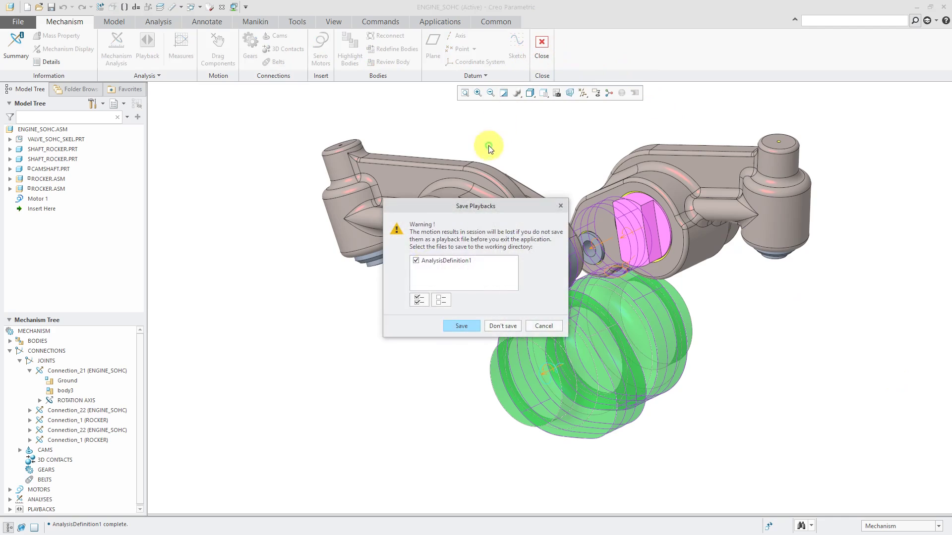
click(503, 326)
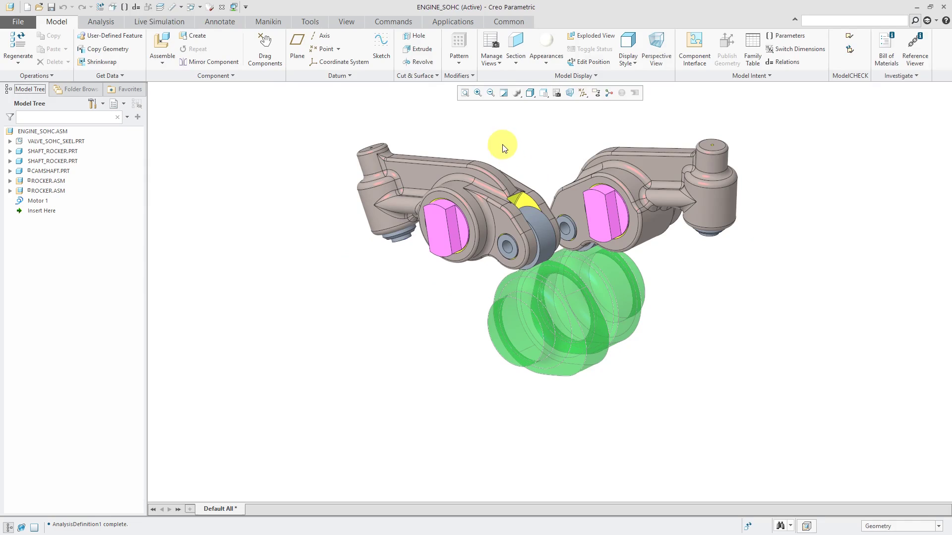
- Turn on datum axis and datum plane display, then orbit the engine assembly to view them
click(583, 94)
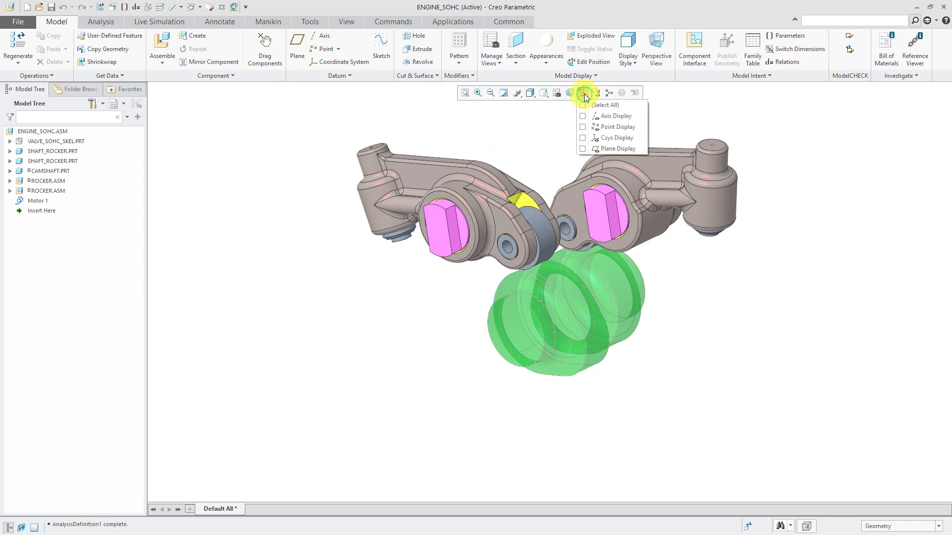
click(611, 116)
click(613, 149)
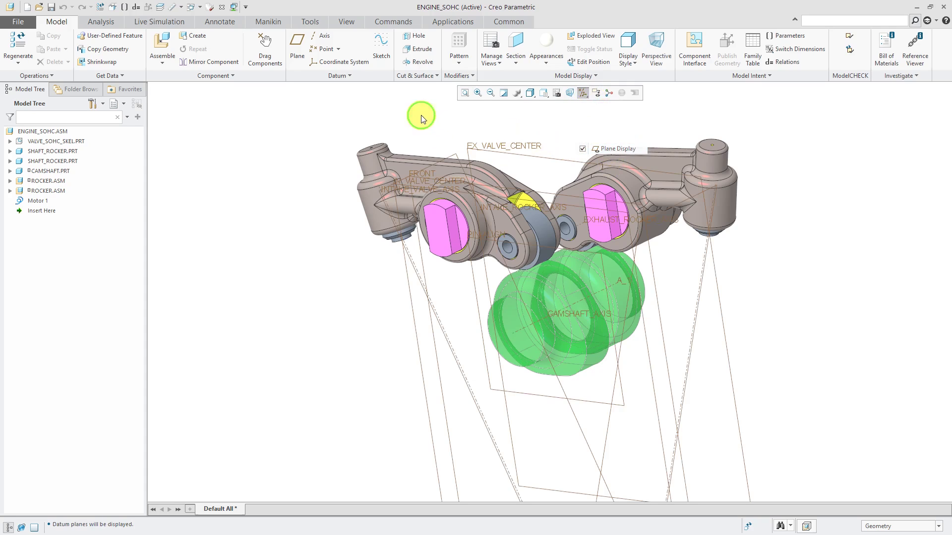
mouse_move(461, 153)
middle_down()
mouse_move(440, 160)
mouse_move(464, 159)
middle_up()
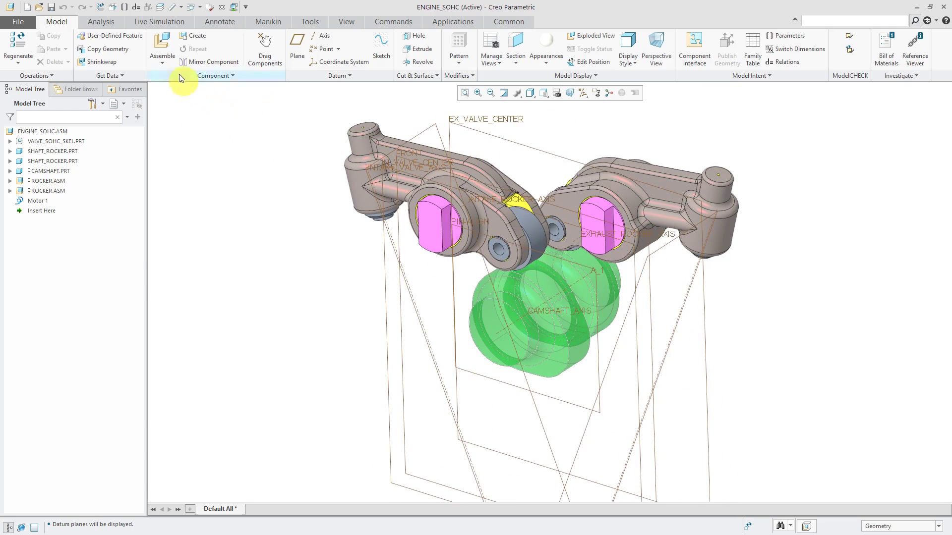
- Insert valve_in.asm and drag it upright beside the rockers without constraints
click(165, 47)
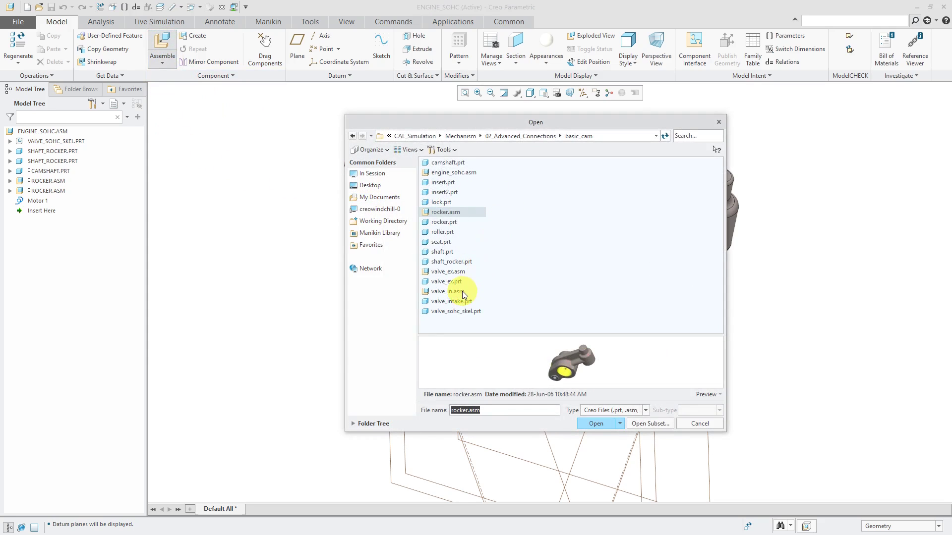
double_click(438, 291)
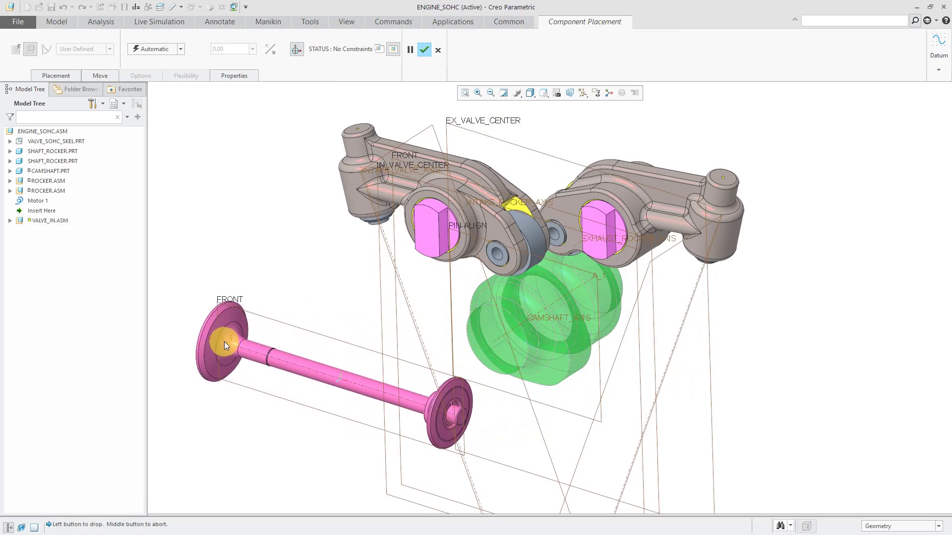
click(224, 341)
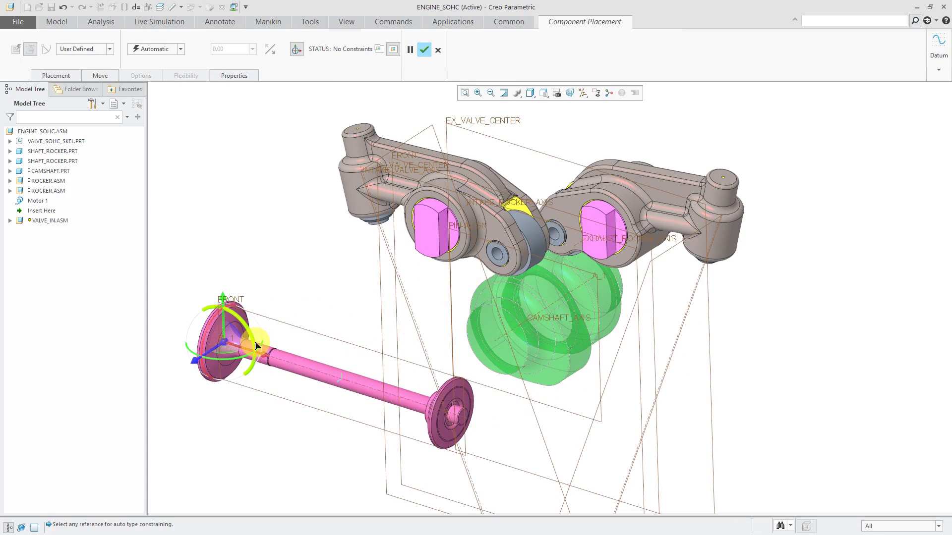
drag(255, 344, 354, 426)
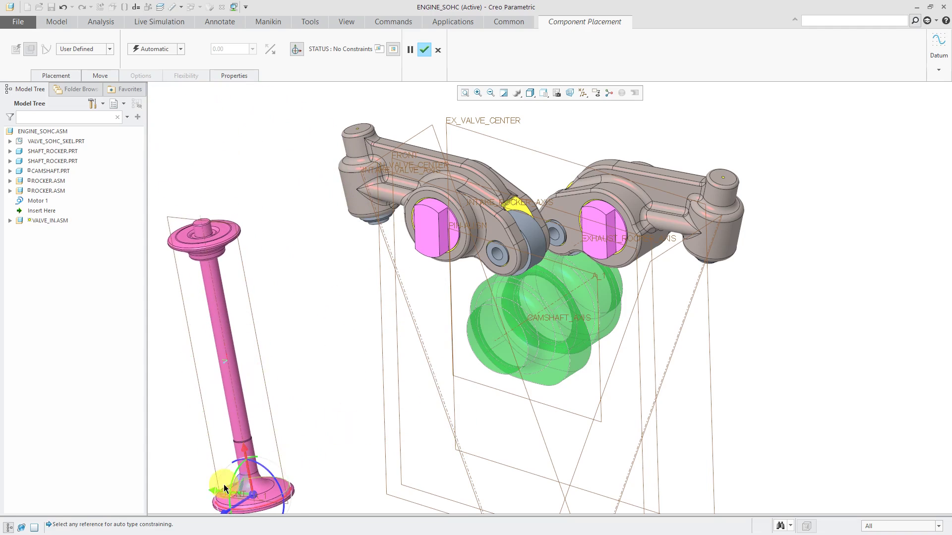
drag(218, 493, 340, 471)
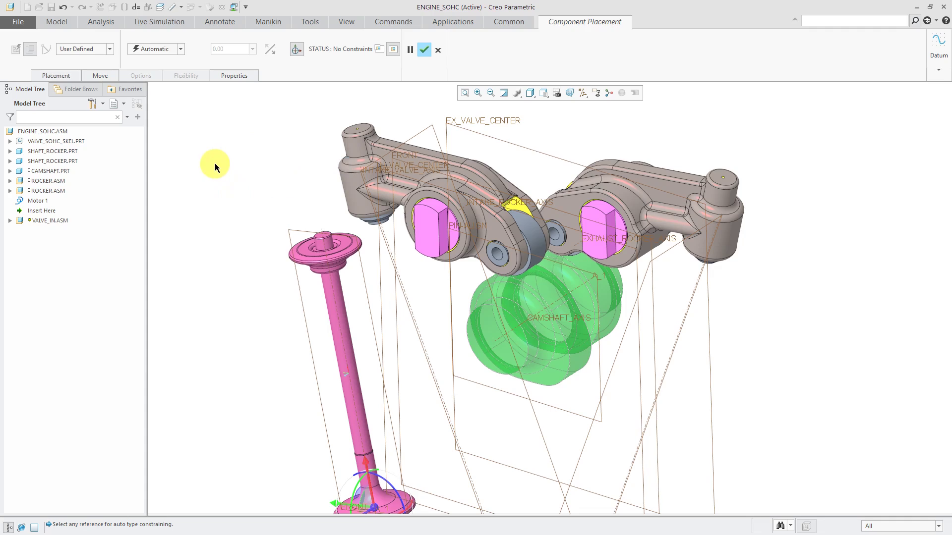
- Give the intake valve a Slider connection aligning its A_1 axis with INTAKE_VALVE_AXIS
click(109, 48)
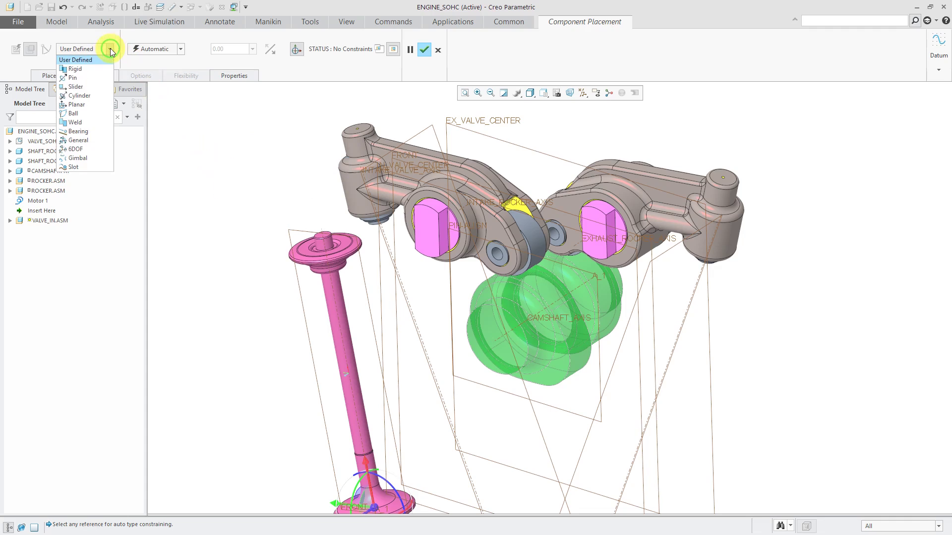
click(91, 88)
click(57, 76)
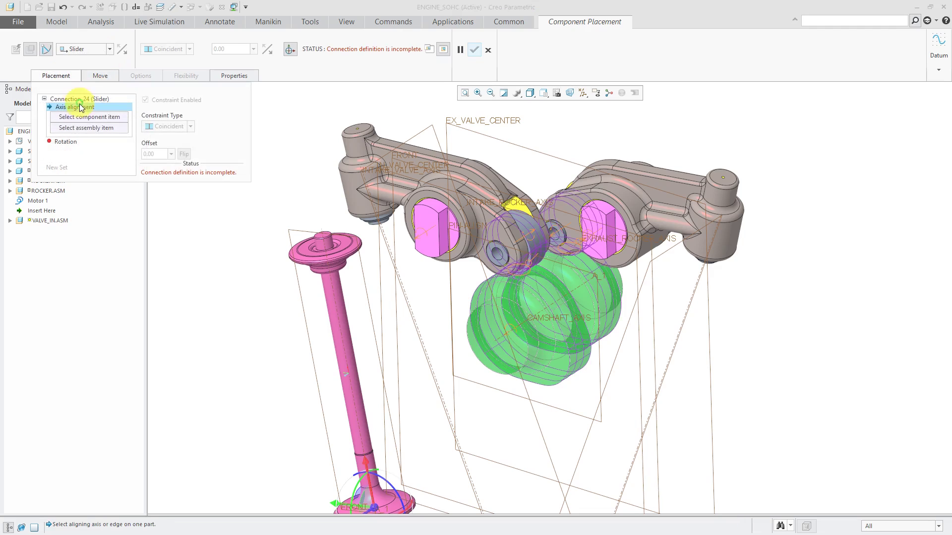
click(347, 353)
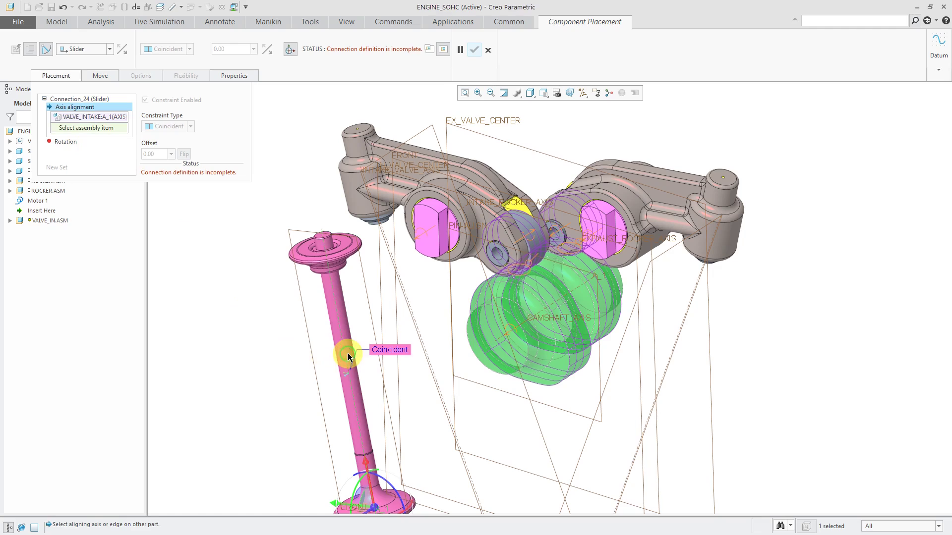
click(424, 347)
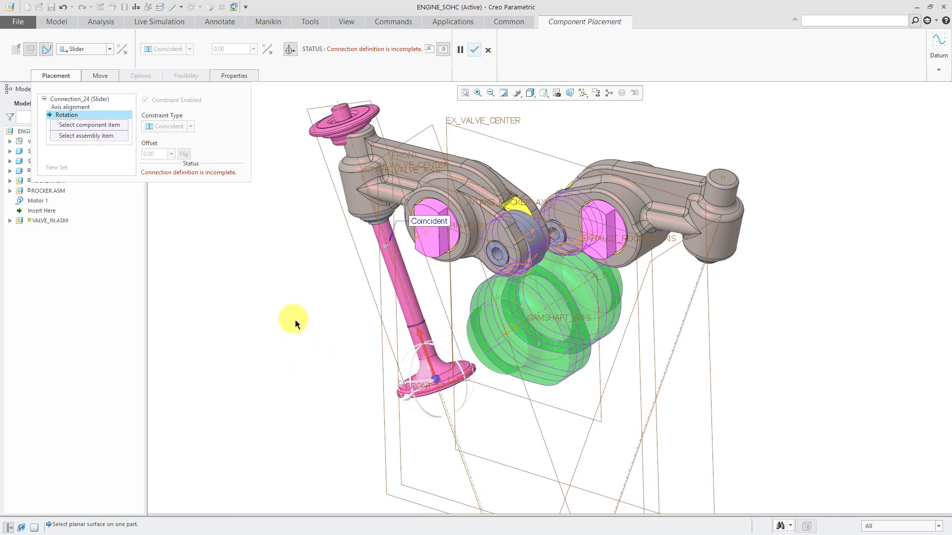
scroll(296, 320, up, 2)
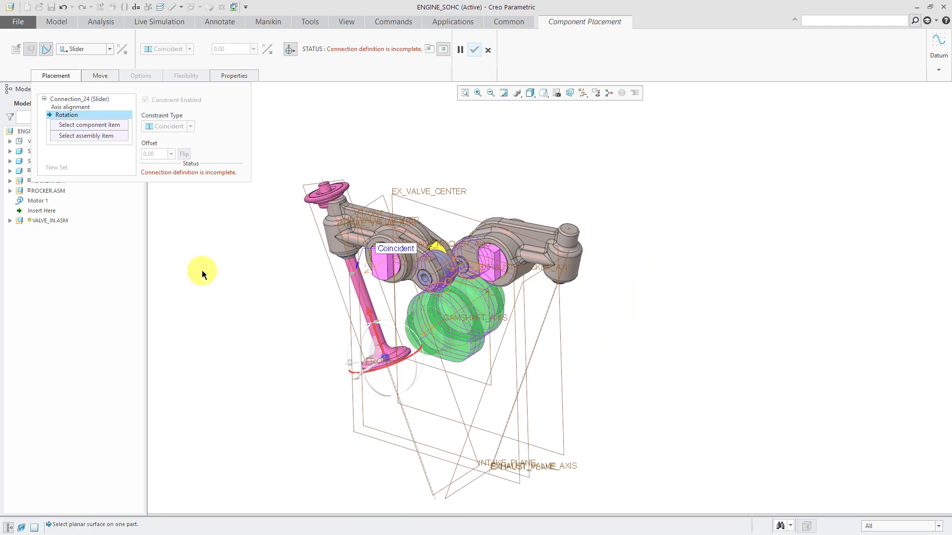
- Set the valve's FRONT plane rotation reference to the skeleton's intake plane and finish placement
click(346, 178)
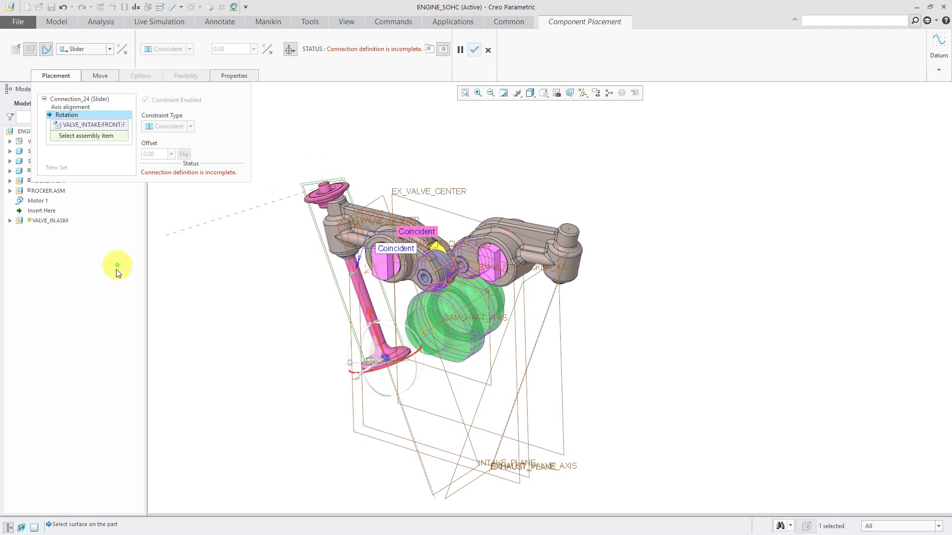
click(358, 439)
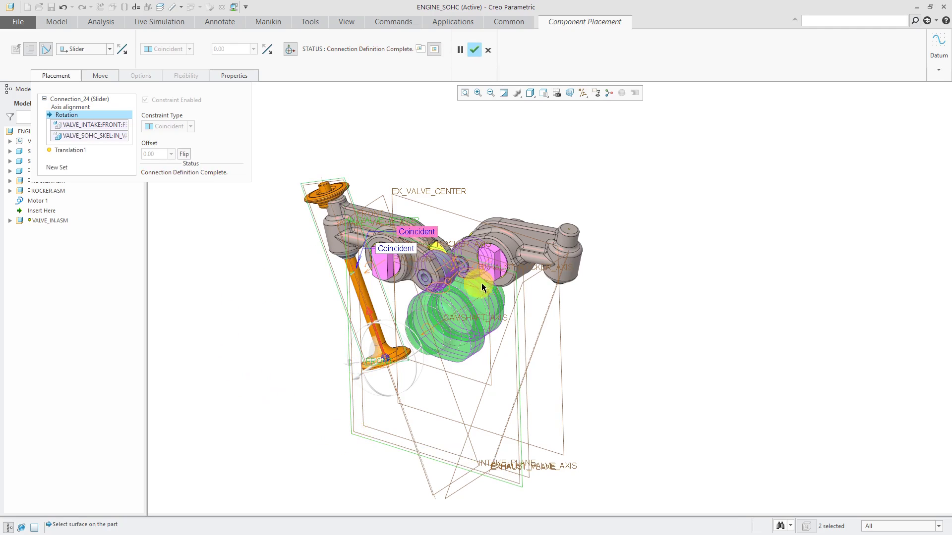
ctrl+alt+drag(372, 313, 402, 402)
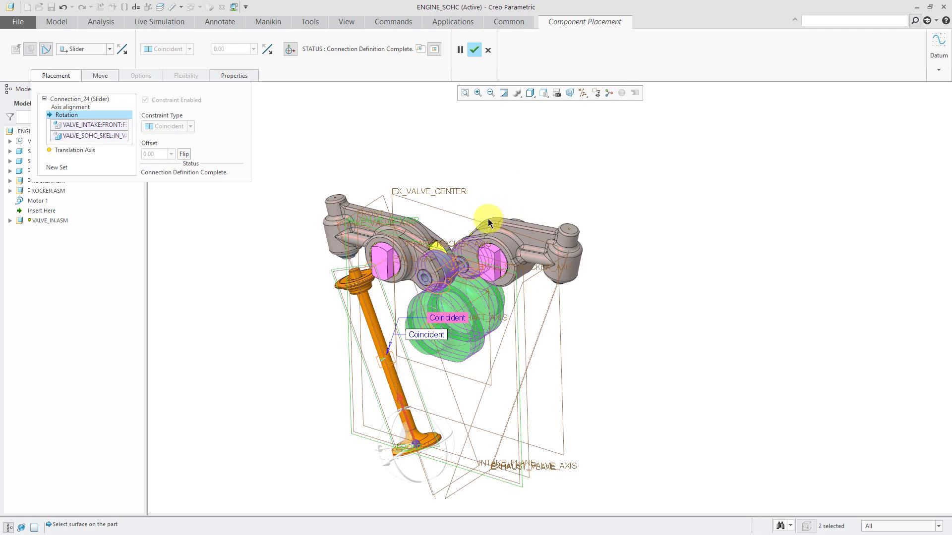
click(93, 135)
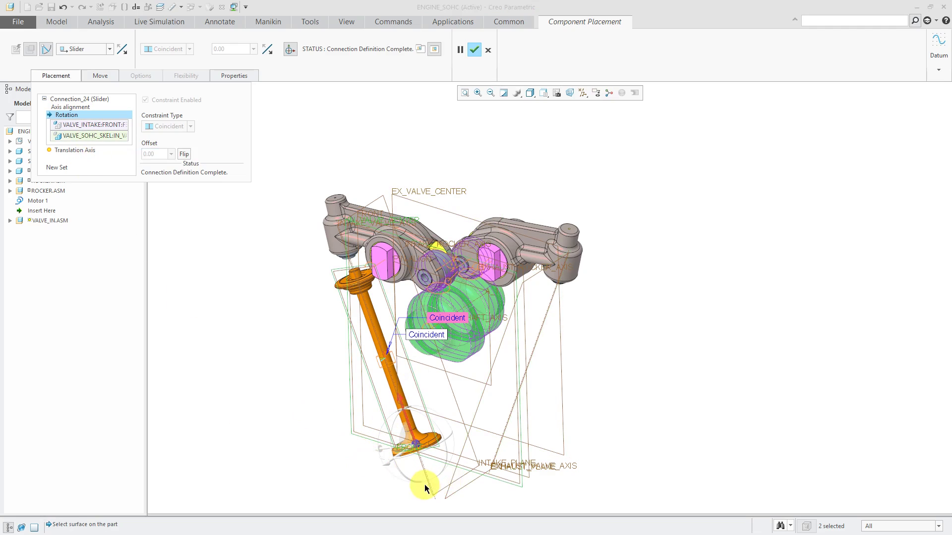
click(460, 409)
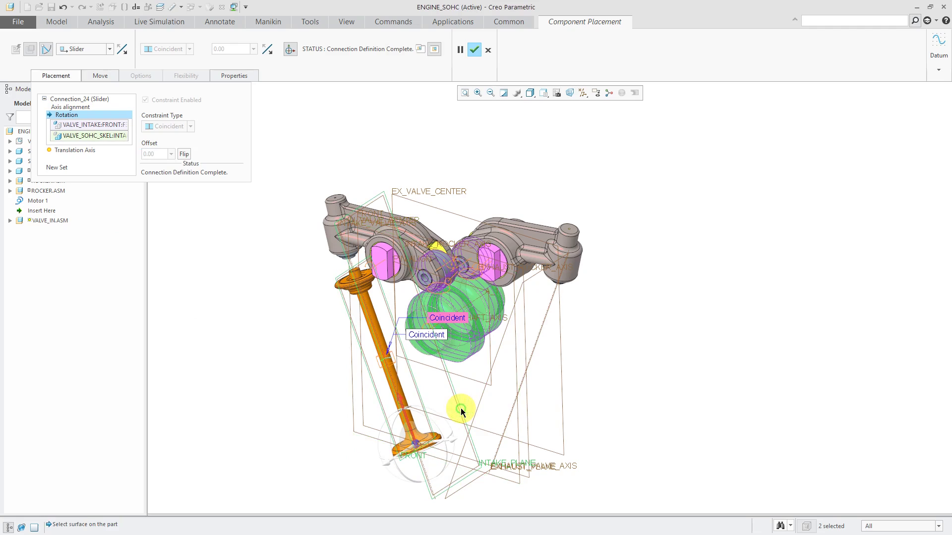
click(474, 50)
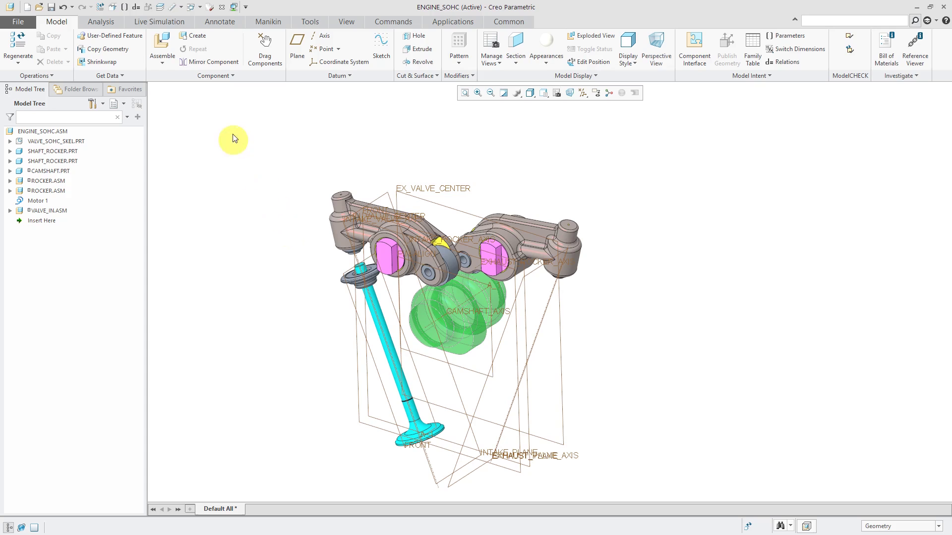
- Insert valve_ex.asm right of the camshaft and rotate it upright, unconstrained
click(162, 45)
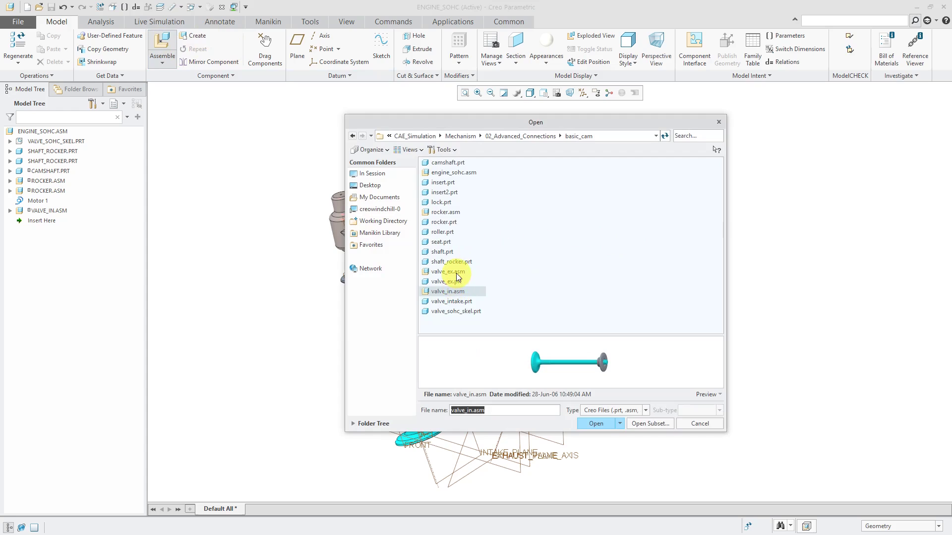
double_click(456, 272)
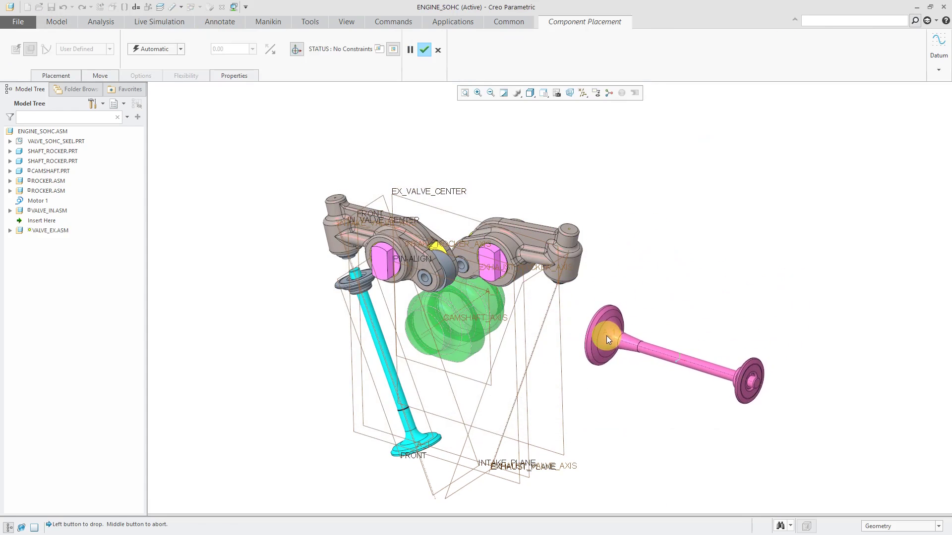
click(606, 335)
drag(632, 331, 602, 384)
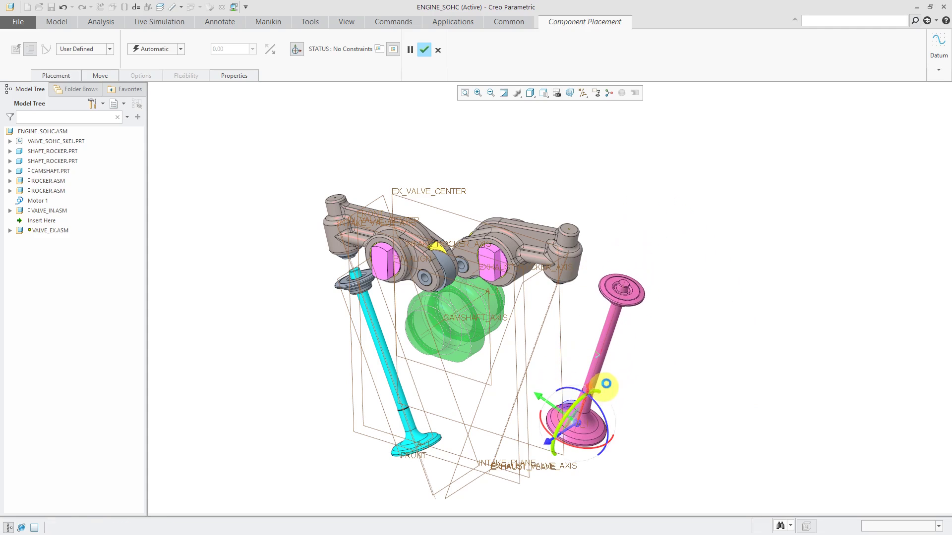
- Give the exhaust valve a Slider connection aligning its A_1 axis with the assembly axis
click(72, 50)
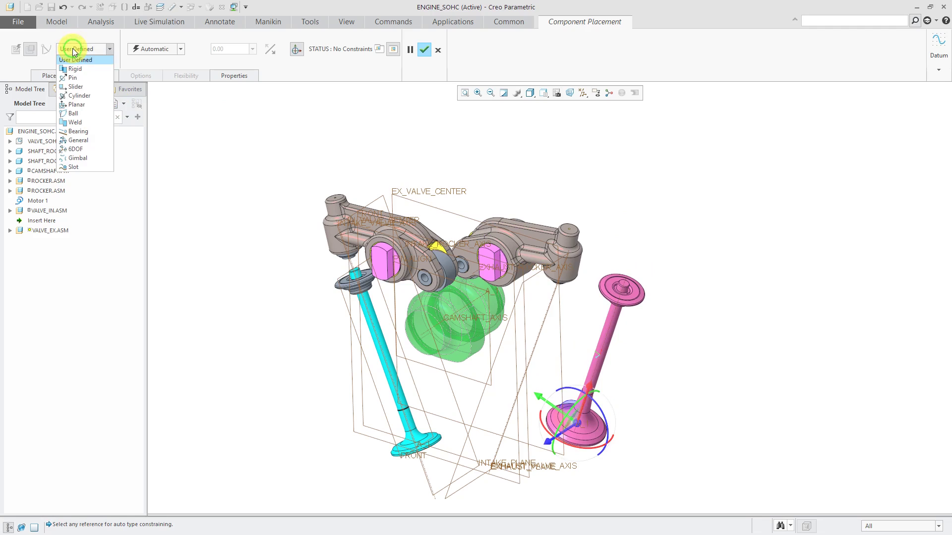
click(75, 88)
click(60, 75)
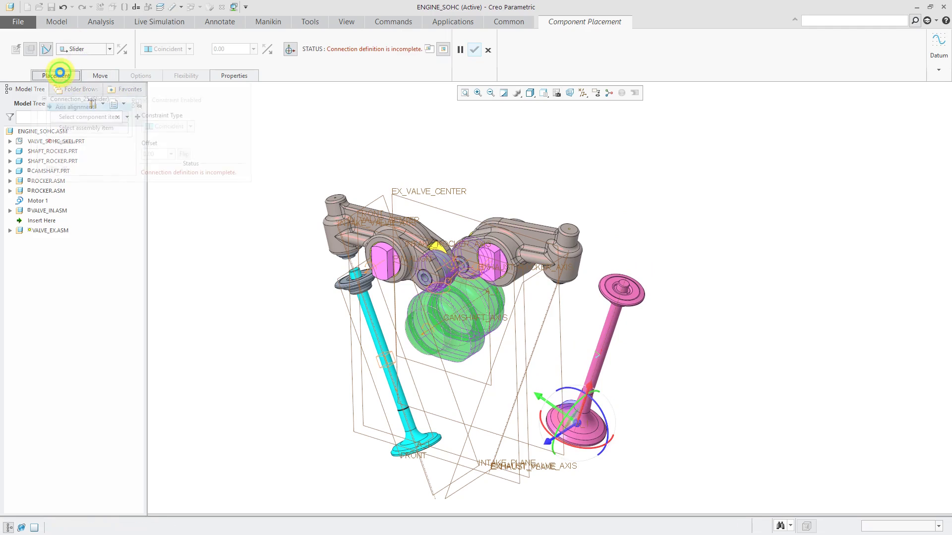
click(606, 341)
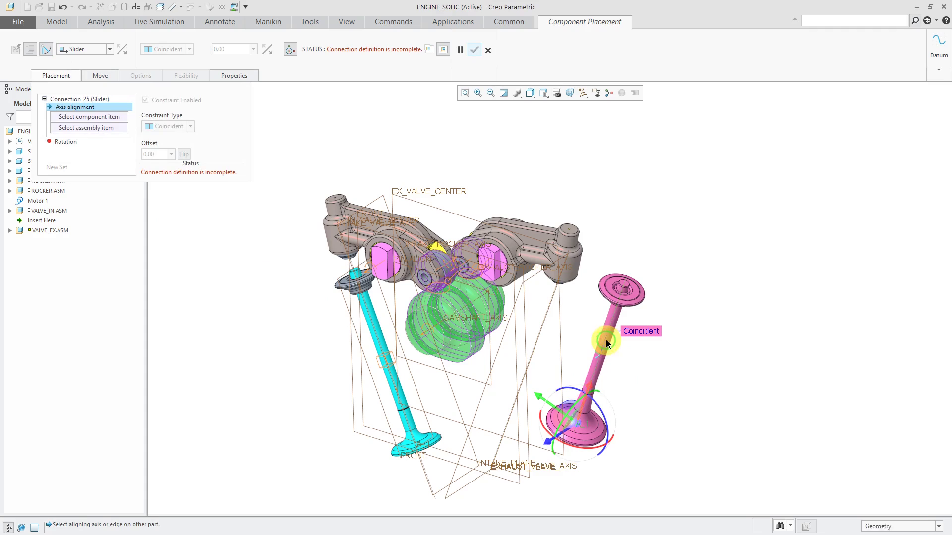
click(547, 323)
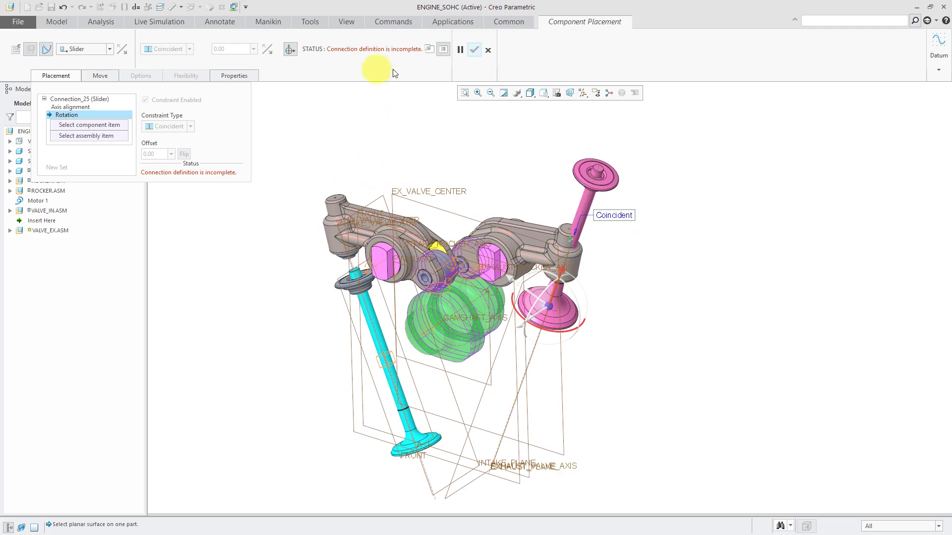
- Match the valve's FRONT plane to the skeleton's exhaust plane and slide it under the right rocker
click(429, 49)
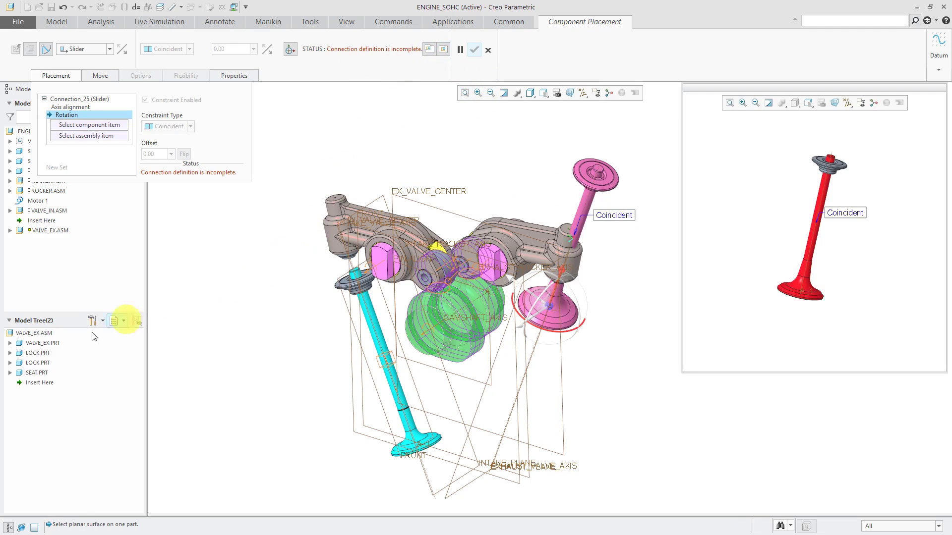
click(10, 343)
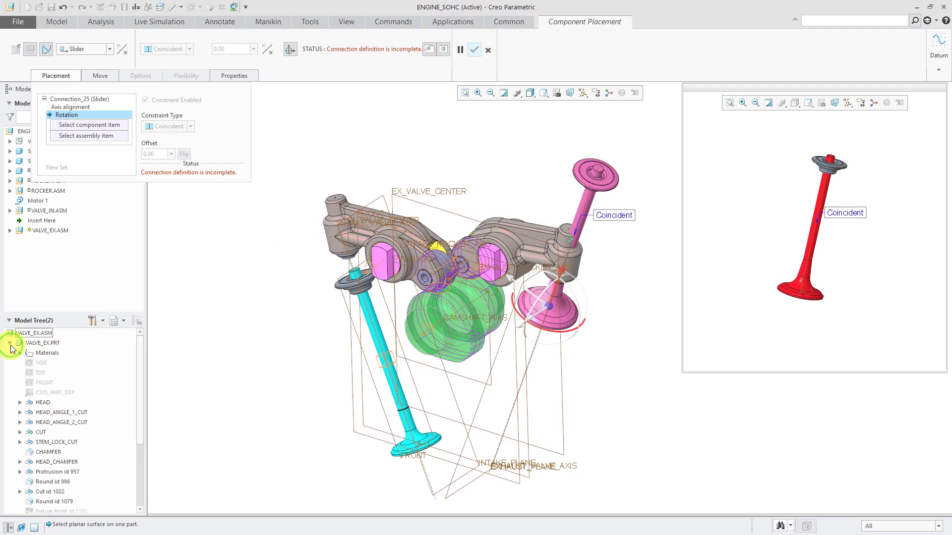
click(44, 384)
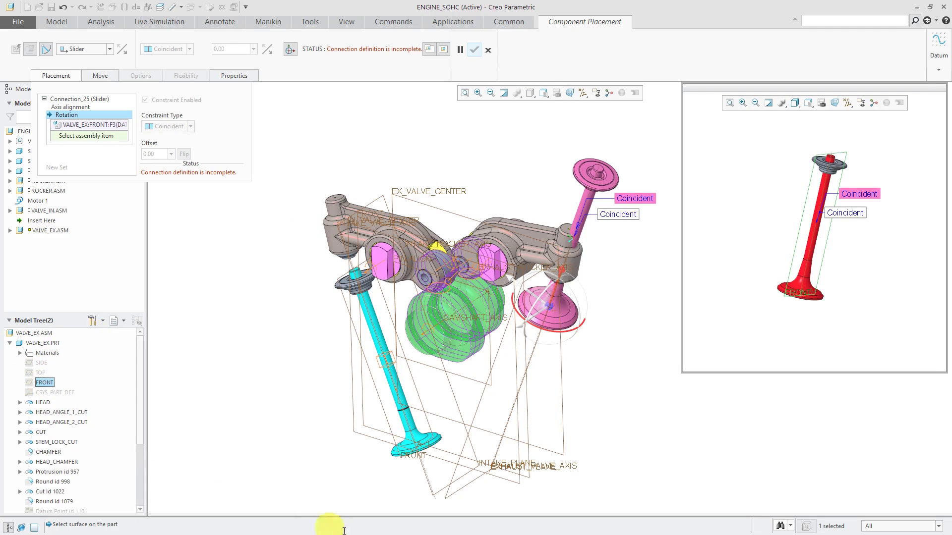
click(480, 408)
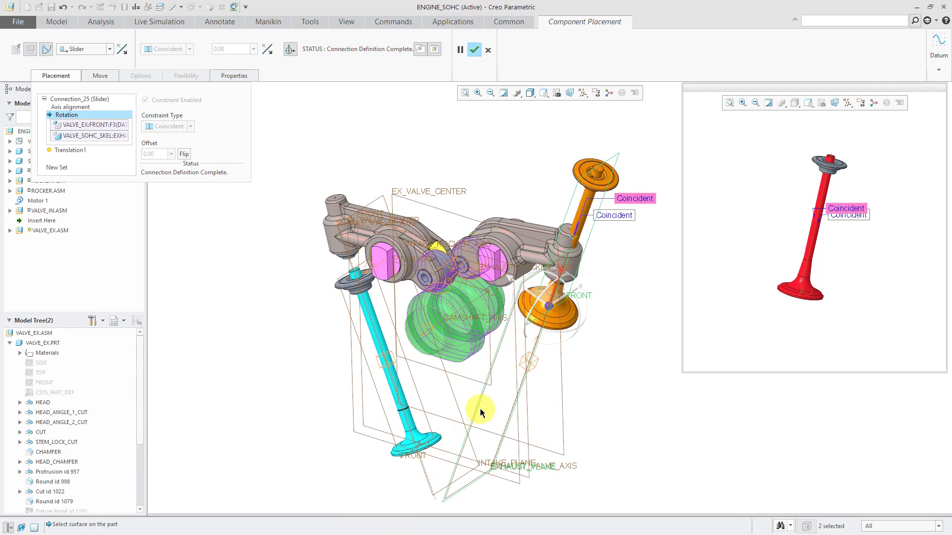
ctrl+alt+drag(570, 276, 531, 435)
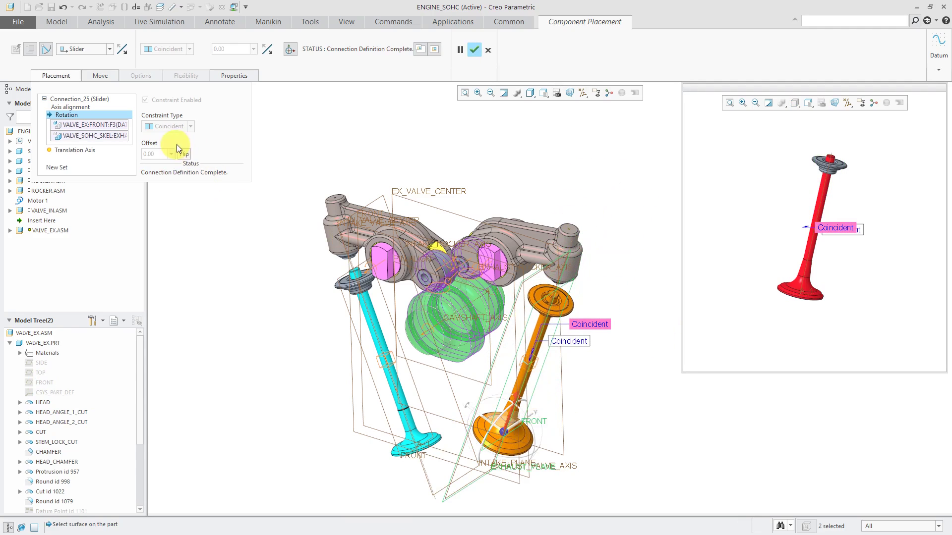
- Finish the exhaust valve placement, hide datum axes and planes, and show datum points
click(474, 50)
click(583, 93)
click(606, 116)
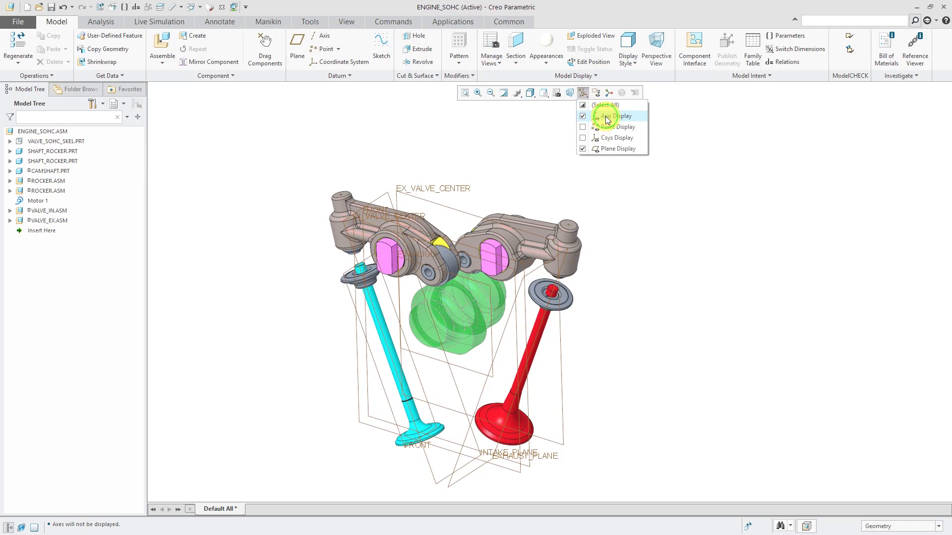
click(617, 151)
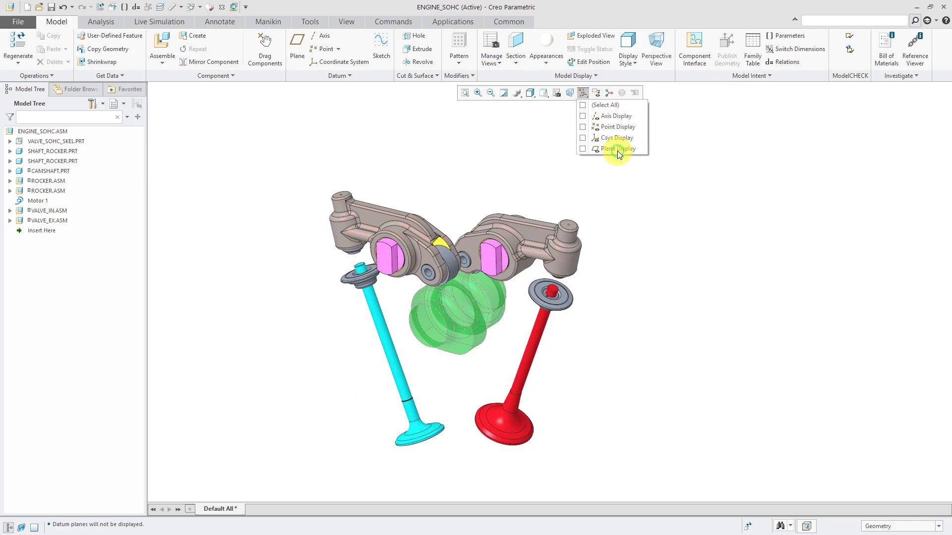
click(605, 128)
- Switch the assembly into the Mechanism application
scroll(545, 296, up, 3)
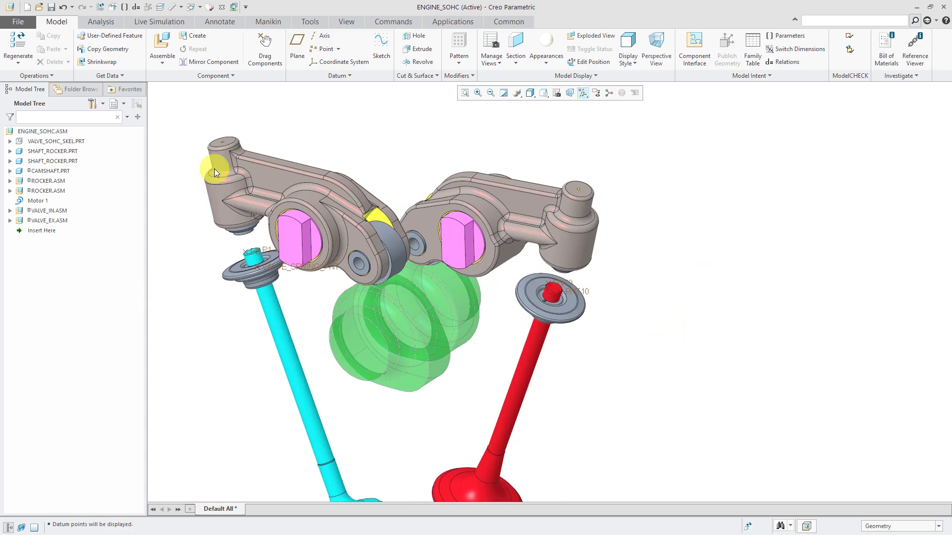
click(453, 22)
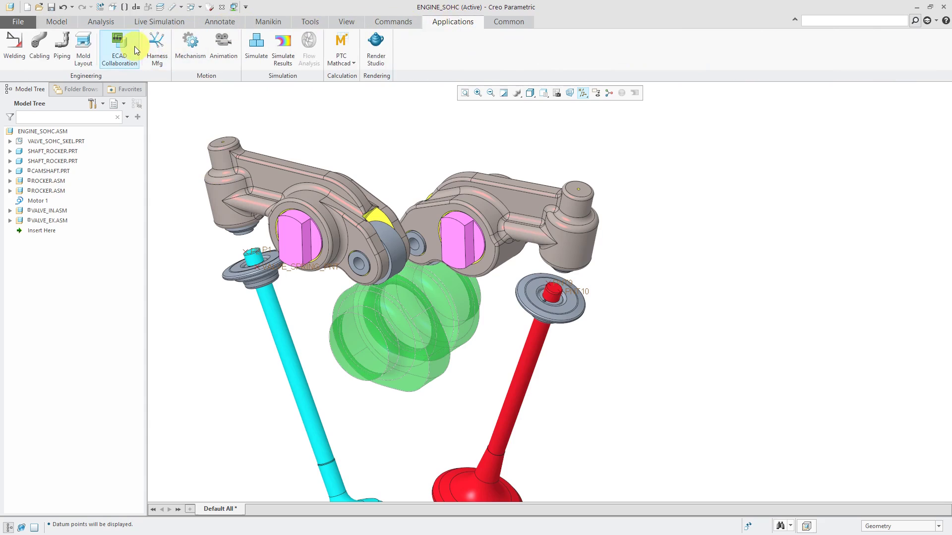
click(181, 41)
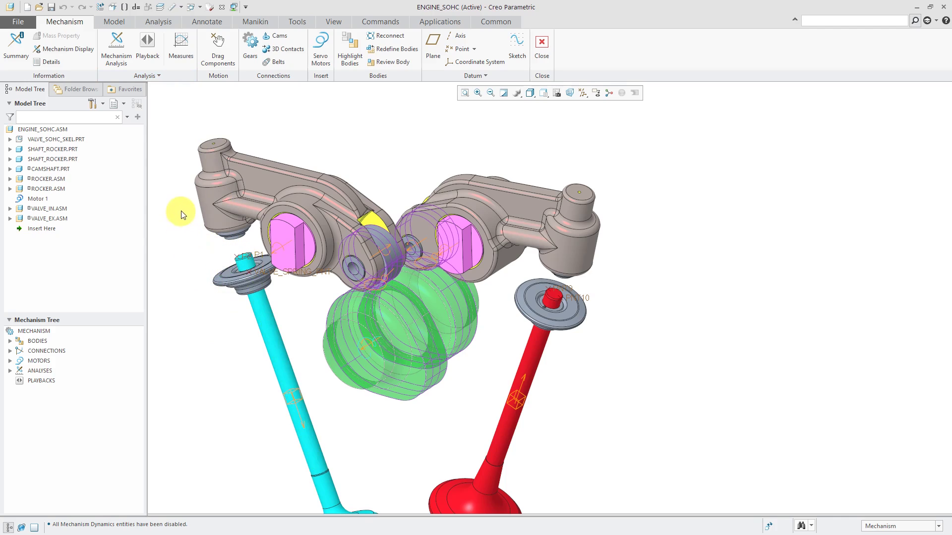
- Start a new cam-follower connection and select the rocker tip edge curve as Cam 1
click(280, 37)
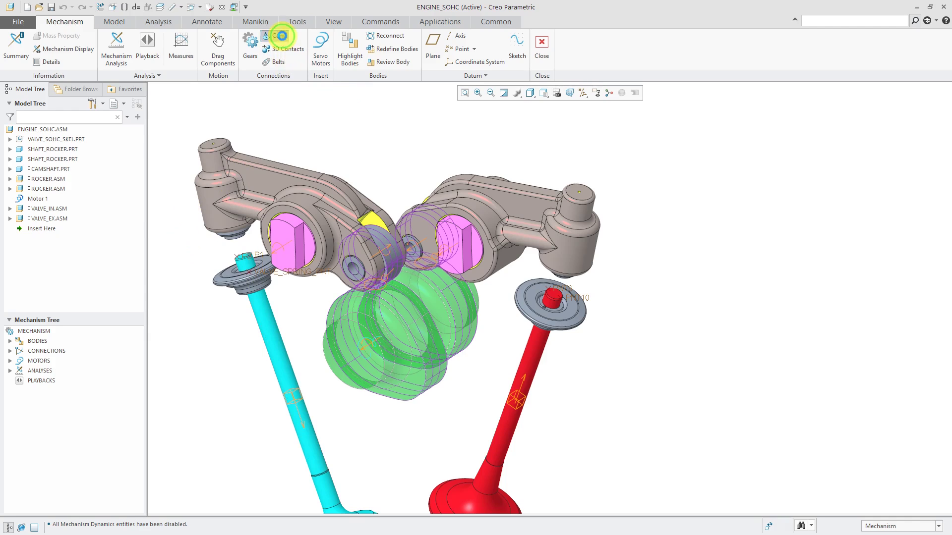
click(609, 93)
middle_drag(492, 350, 436, 319)
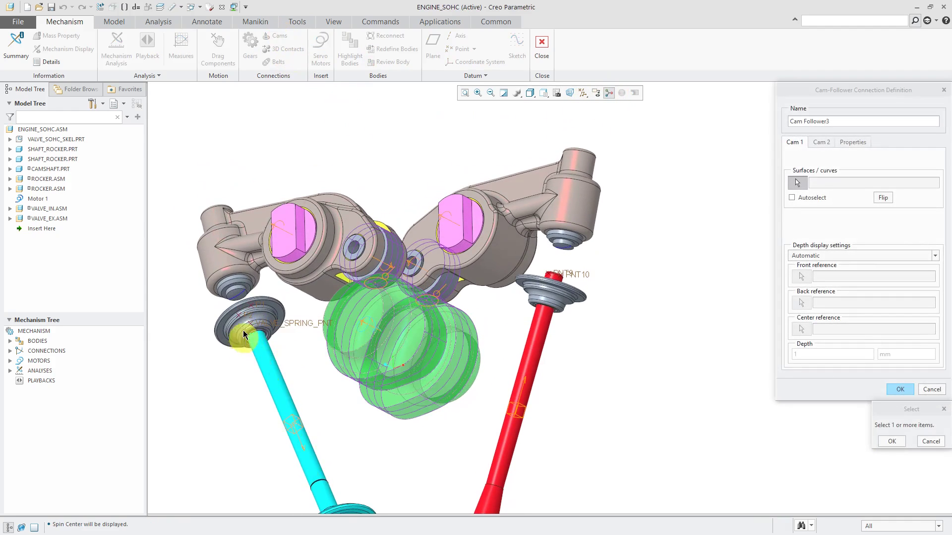
scroll(207, 305, up, 5)
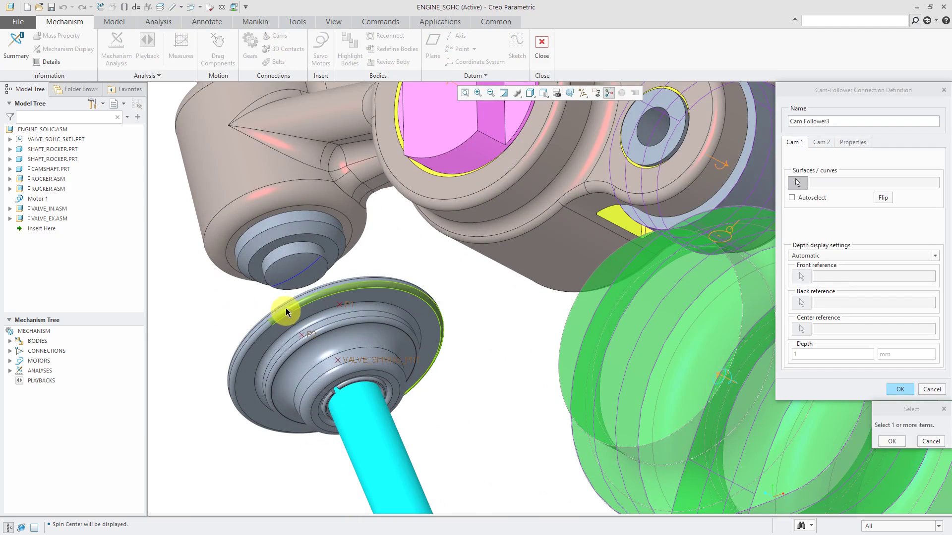
click(292, 284)
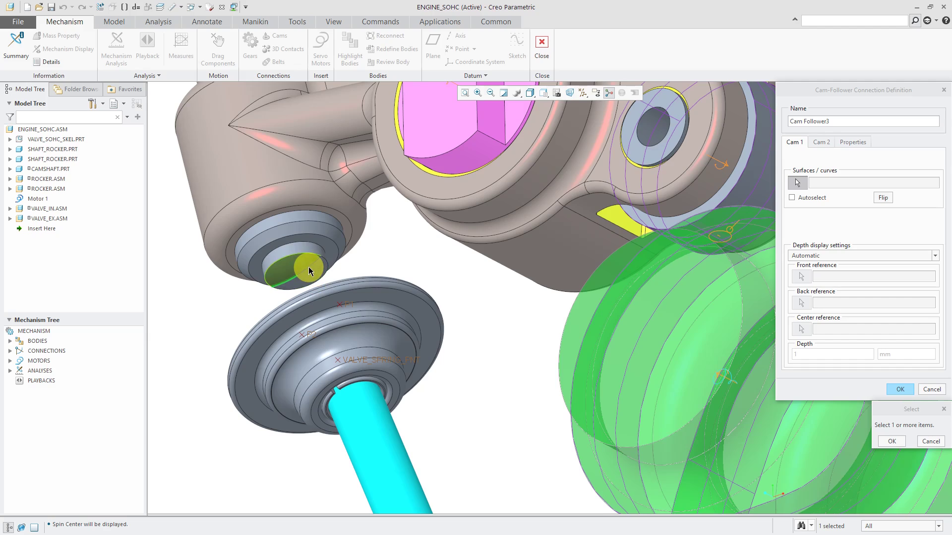
click(309, 268)
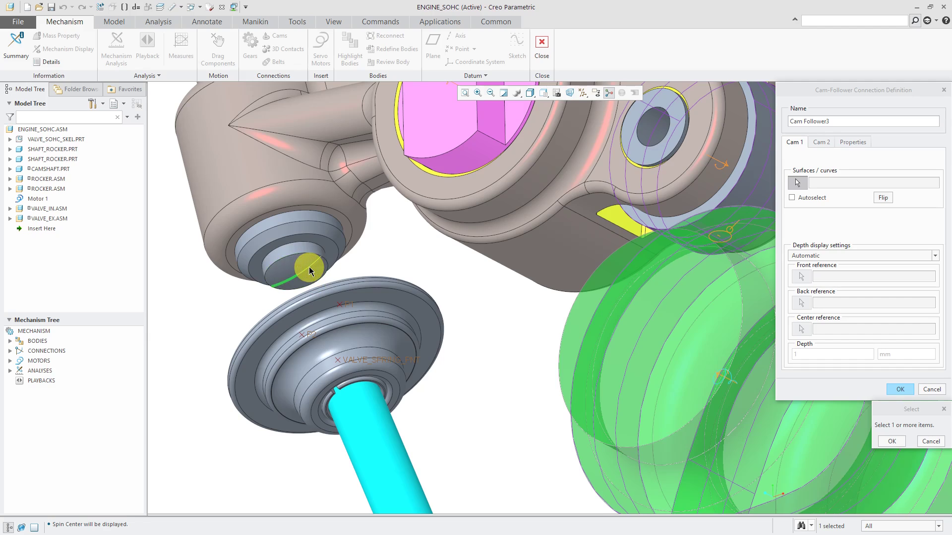
click(893, 441)
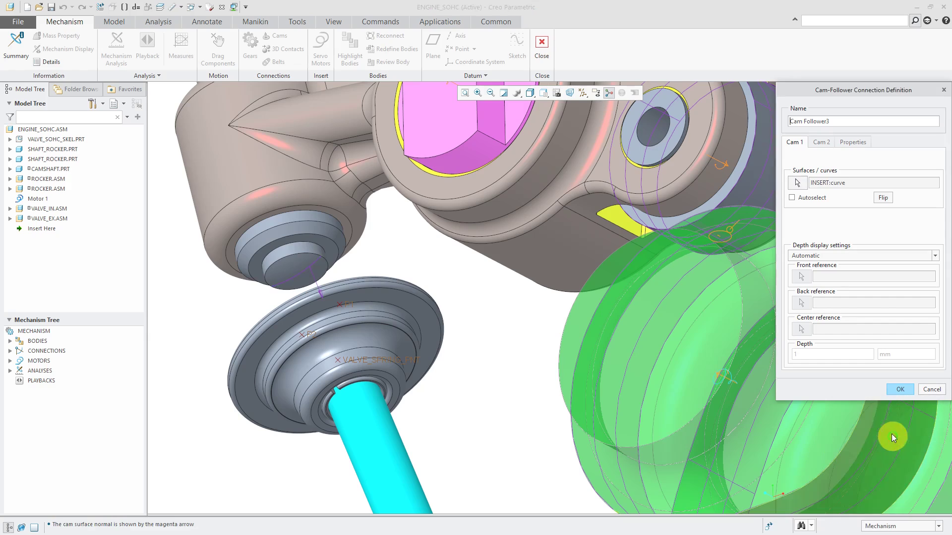
- Select the intake valve's top face as Cam 2
click(825, 144)
key(ctrl+d)
middle_drag(295, 287, 276, 259)
scroll(294, 260, up, 5)
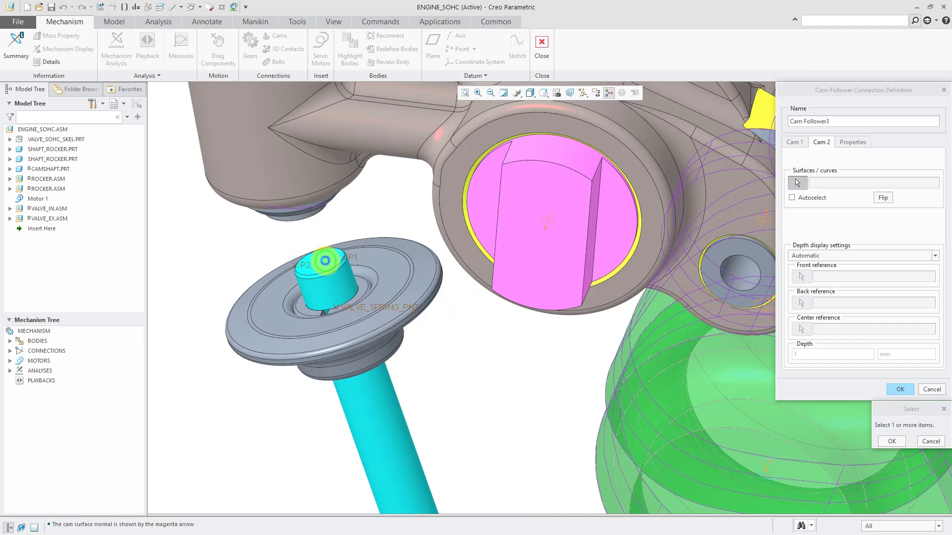
click(326, 264)
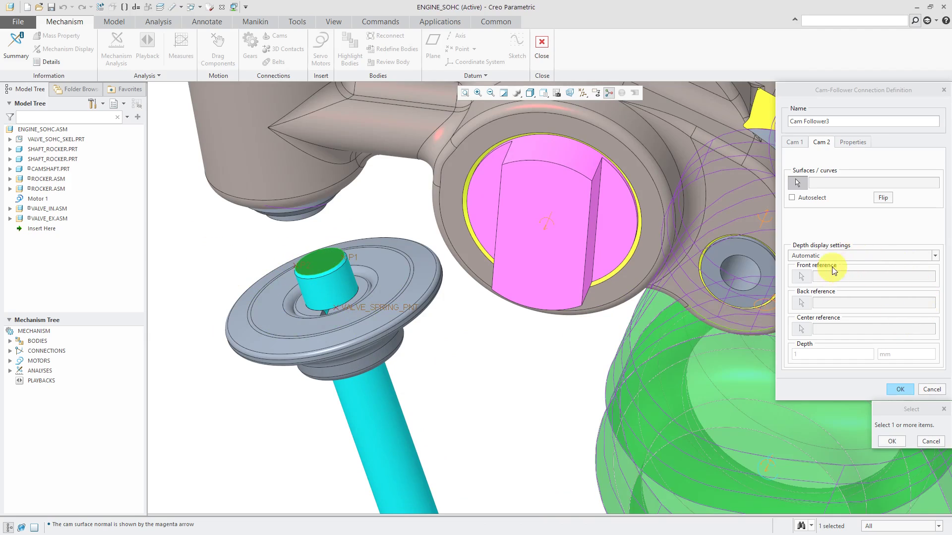
click(893, 442)
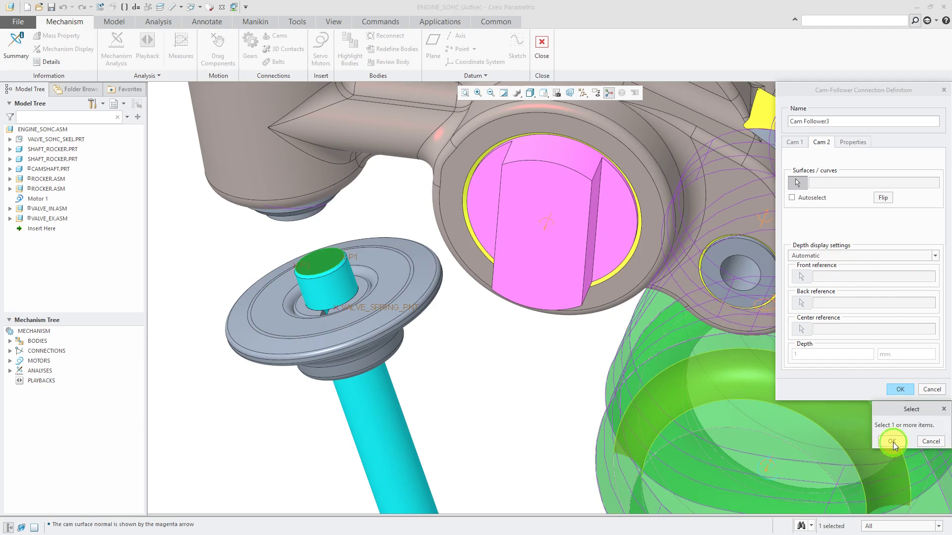
- Set P2 as the front and P1 as the back reference, then finish Cam Follower3
click(299, 266)
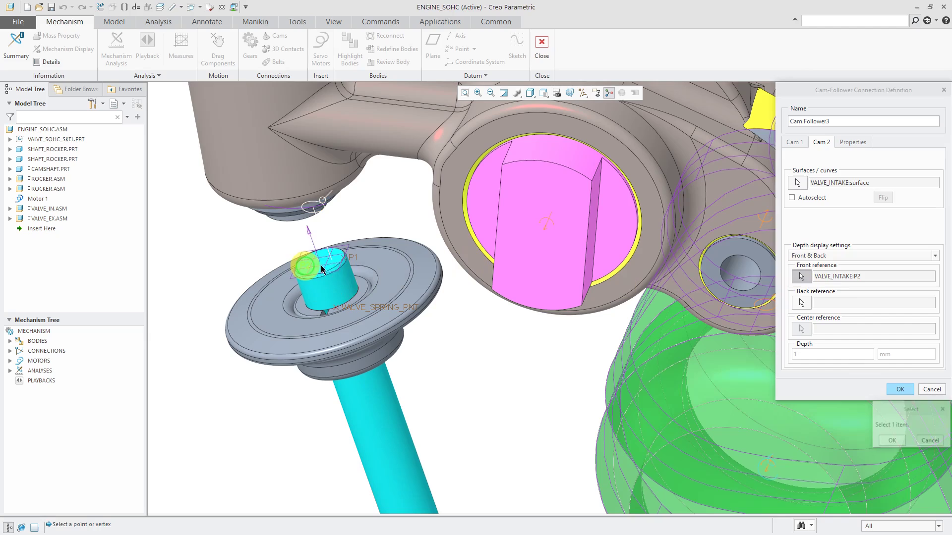
click(351, 257)
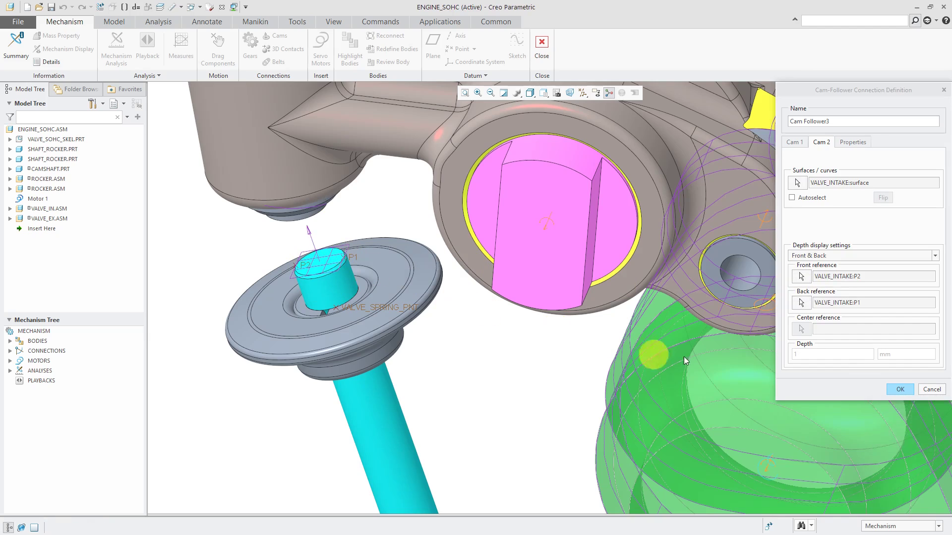
click(900, 390)
key(ctrl+d)
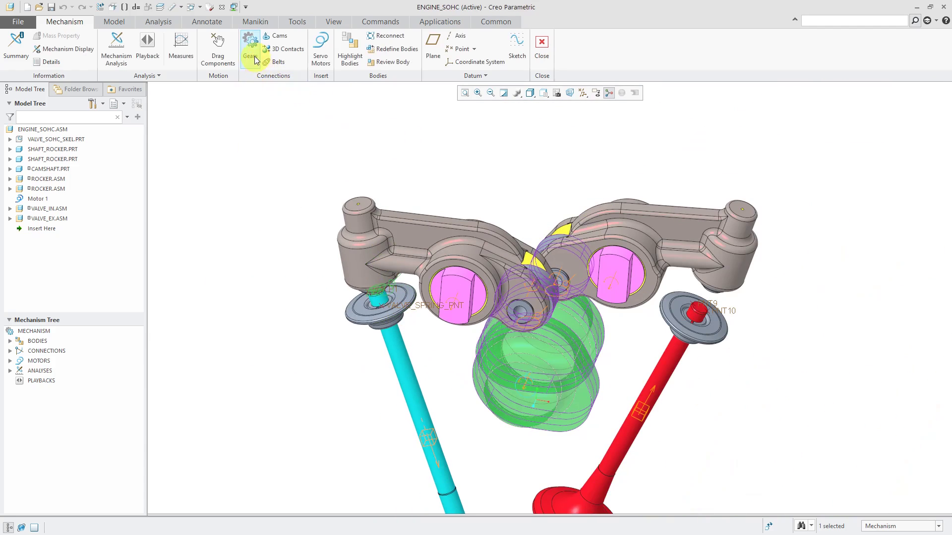
- Start a new cam-follower connection and select the other rocker's lower end edge as Cam 1
click(284, 38)
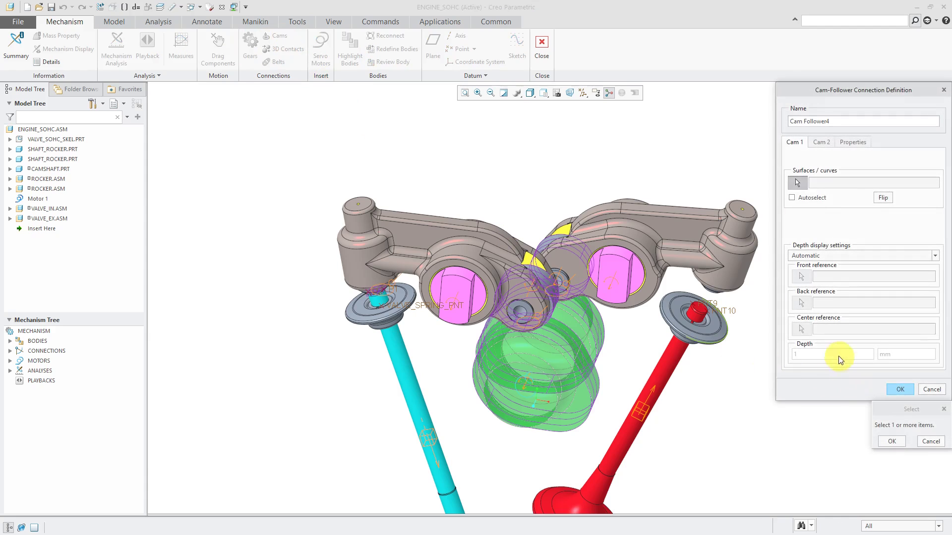
middle_drag(706, 294, 769, 340)
scroll(719, 340, up, 5)
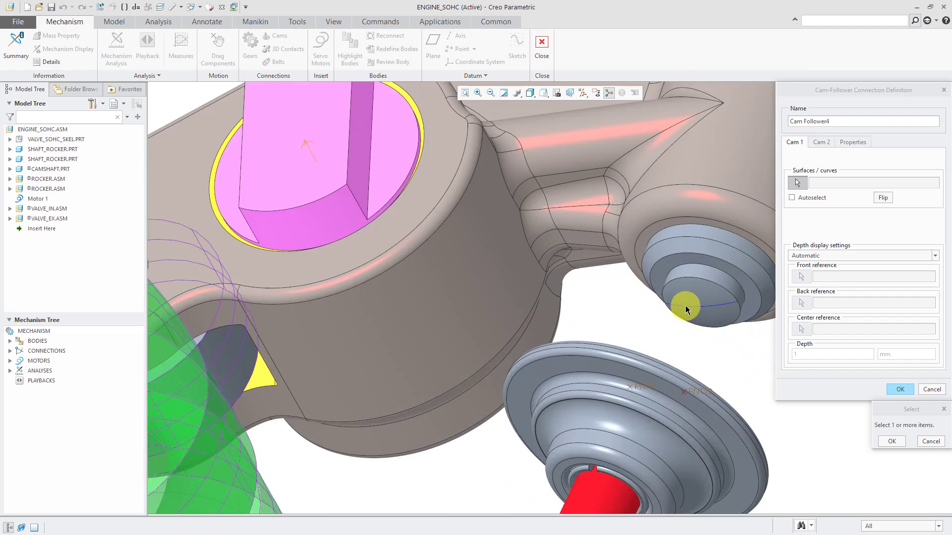
scroll(685, 307, up, 5)
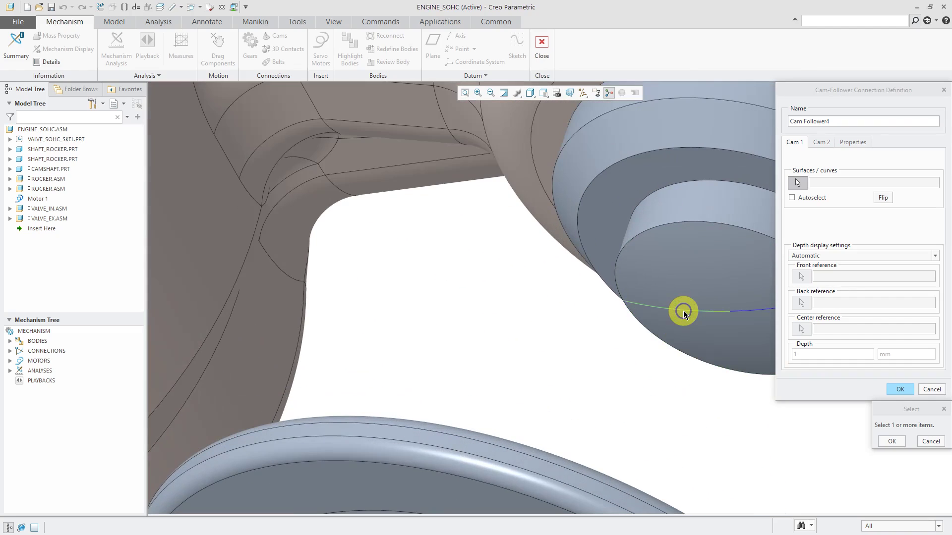
click(684, 313)
click(747, 311)
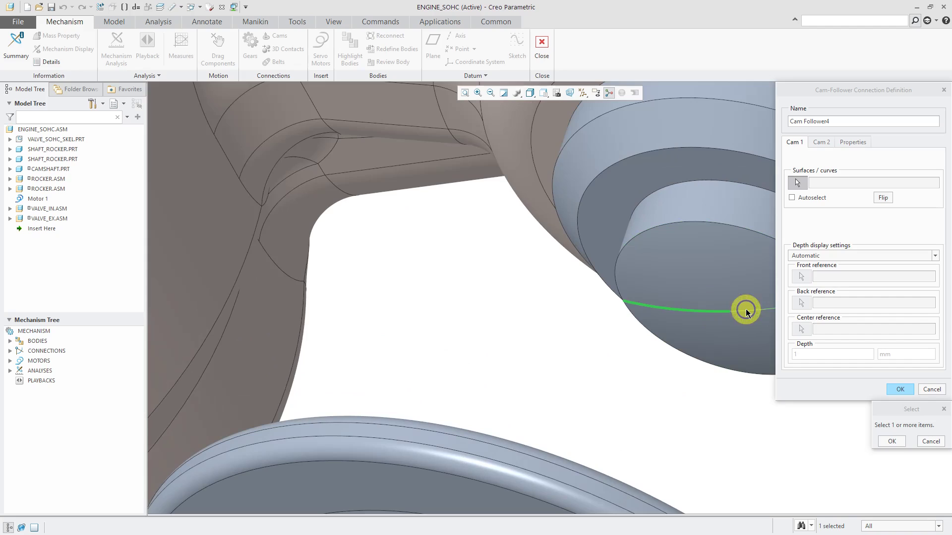
click(891, 441)
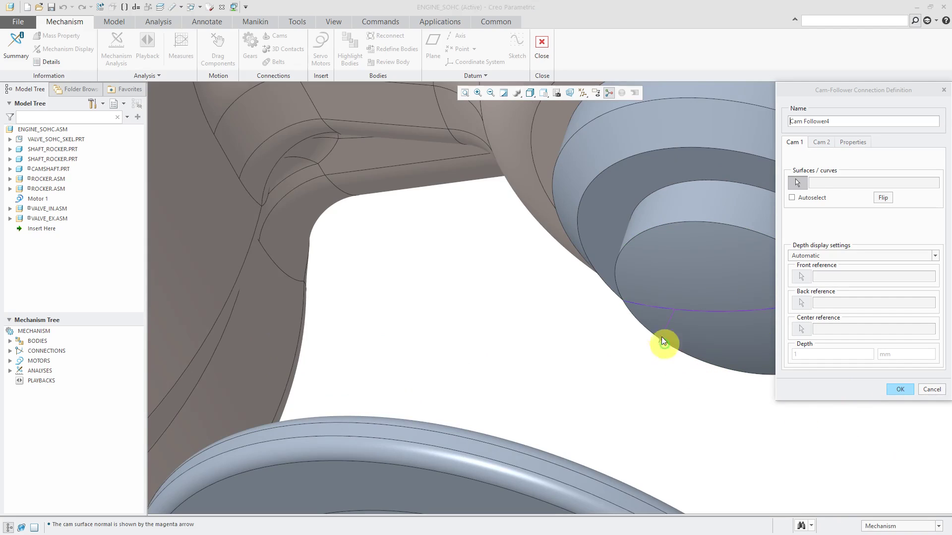
- Set the exhaust valve's top face as Cam 2
scroll(647, 320, down, 5)
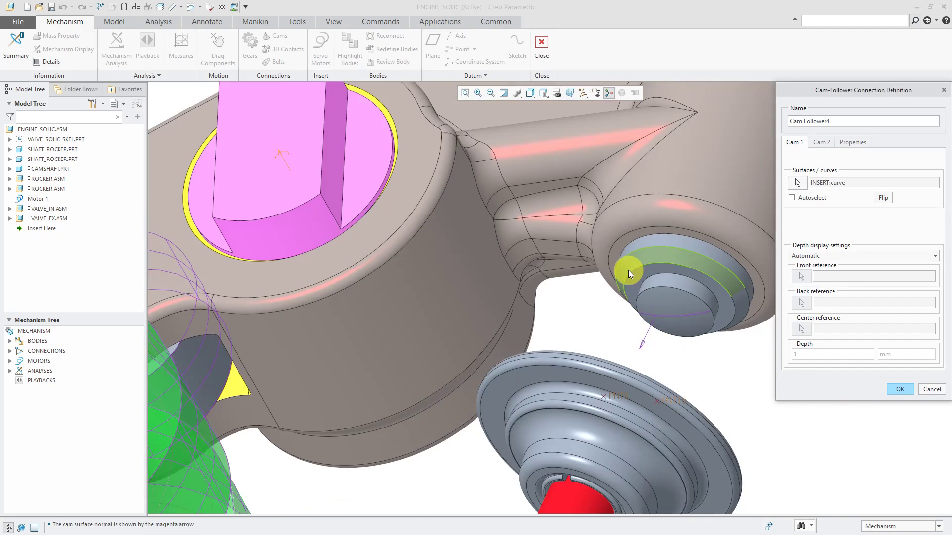
click(825, 142)
middle_drag(606, 293, 578, 210)
scroll(578, 211, up, 3)
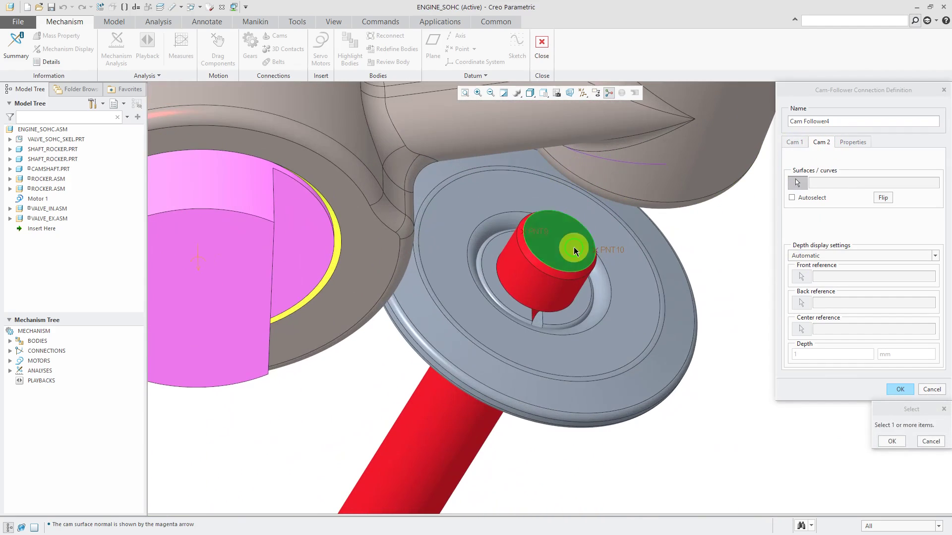
click(891, 440)
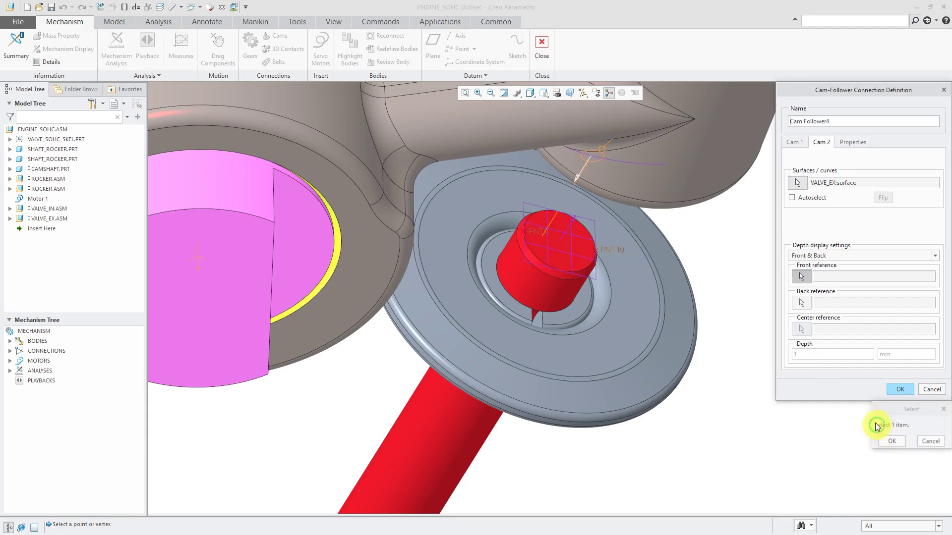
- Set PNT9 as the front and PNT10 as the back reference, then finish Cam Follower4
click(536, 230)
click(615, 248)
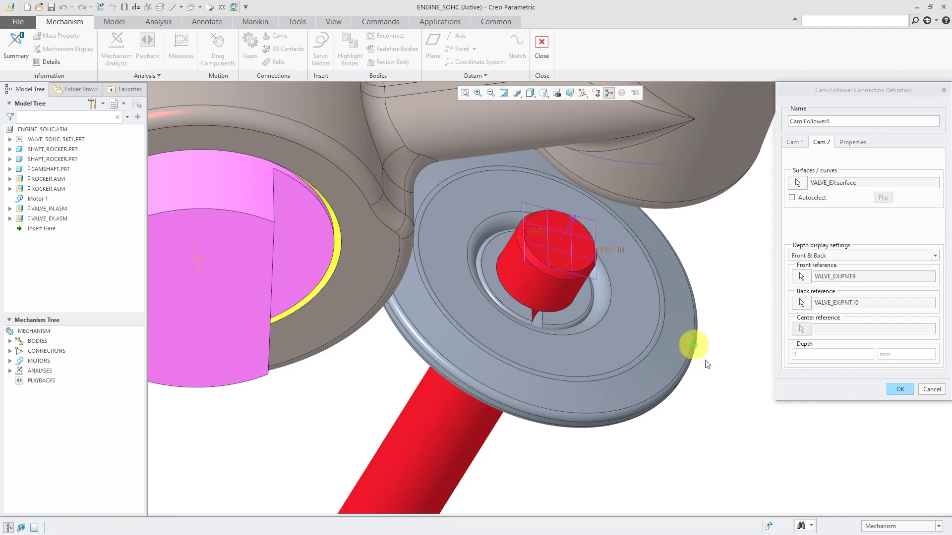
click(900, 389)
scroll(594, 304, down, 5)
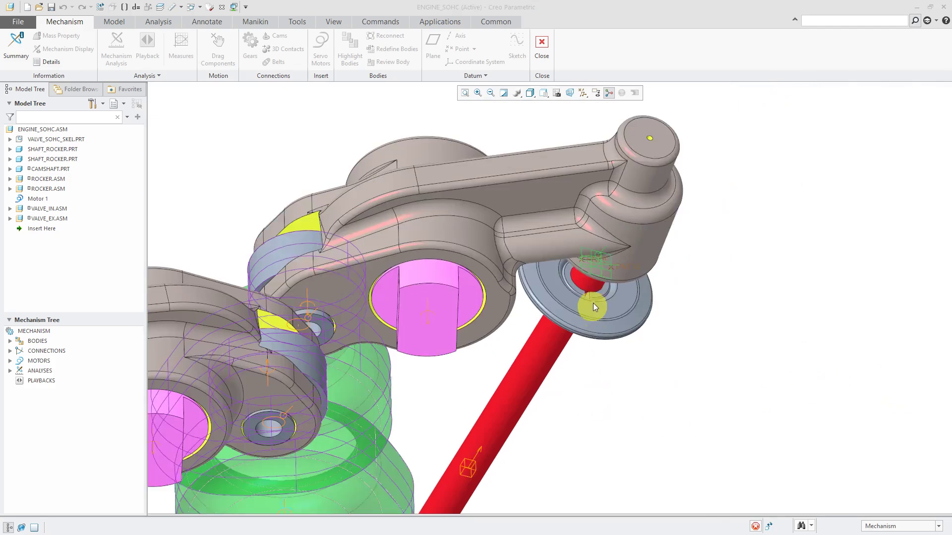
scroll(474, 242, down, 5)
middle_drag(472, 263, 462, 237)
- Turn off Point Display in the datum display filters and view the assembly from above
click(583, 93)
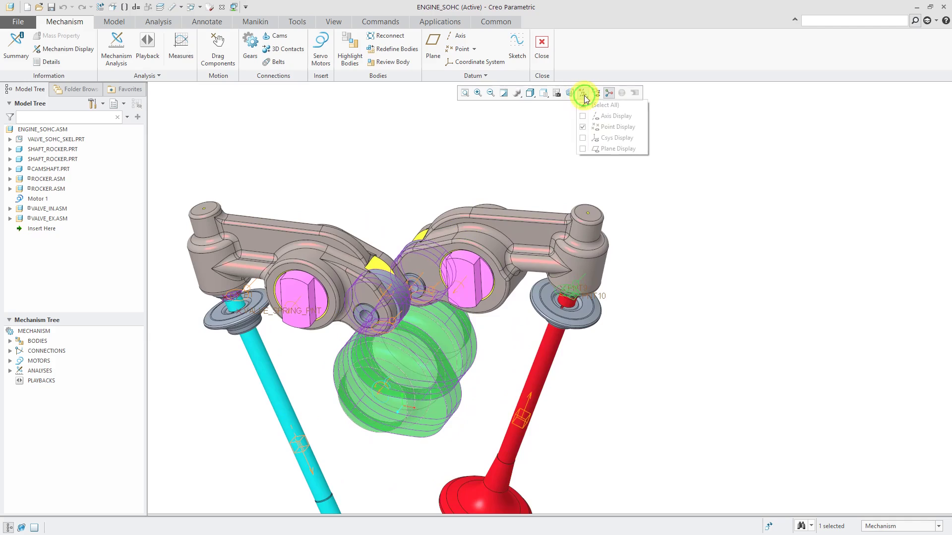
click(599, 128)
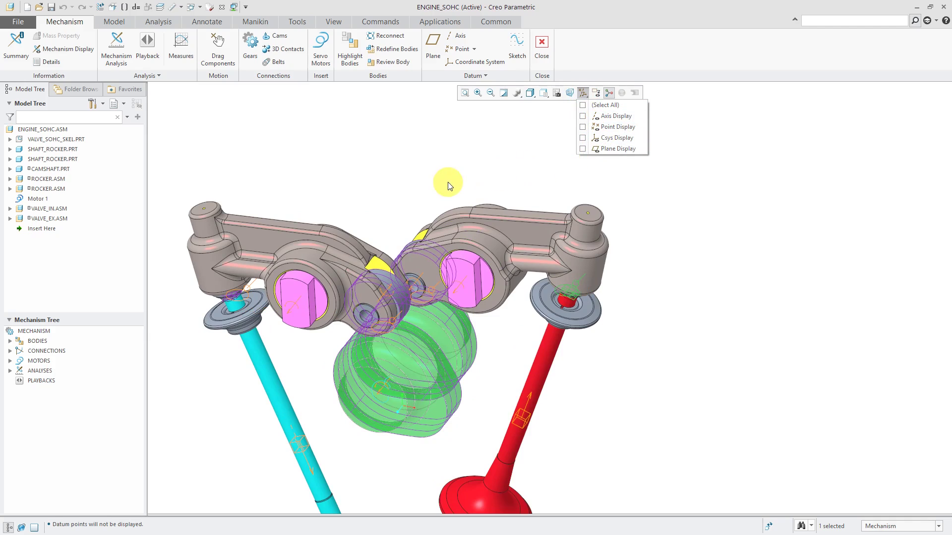
click(424, 199)
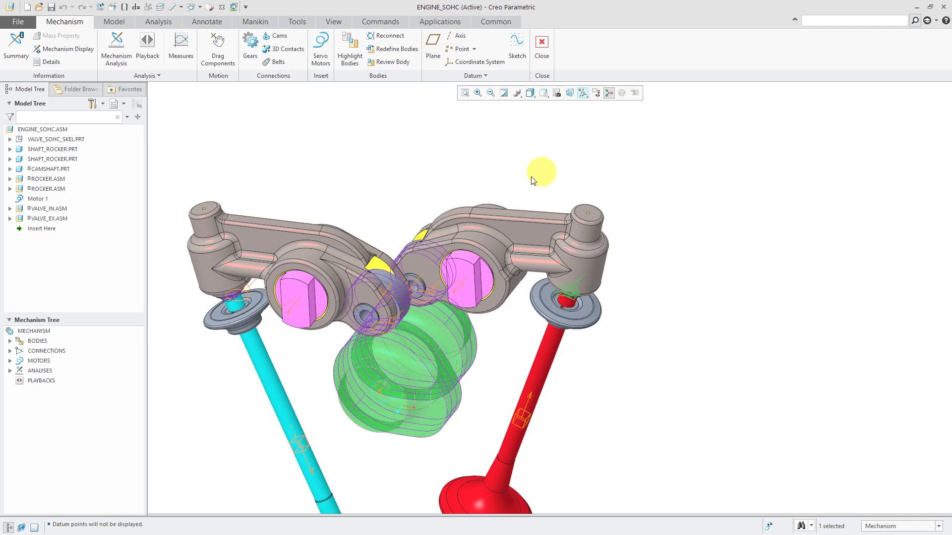
scroll(552, 190, down, 1)
middle_drag(451, 223, 573, 174)
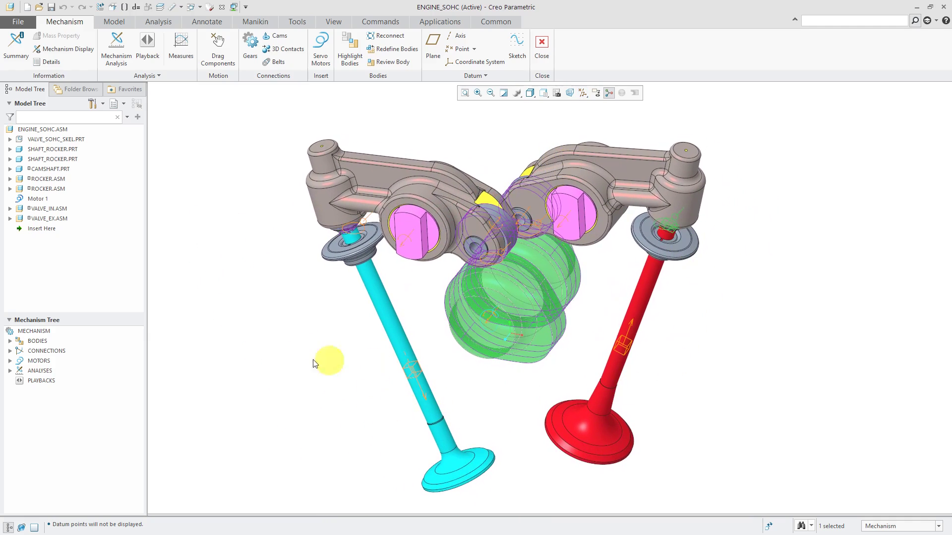
- Run AnalysisDefinition1 from the ANALYSES branch of the Mechanism Tree
click(11, 370)
right_click(73, 381)
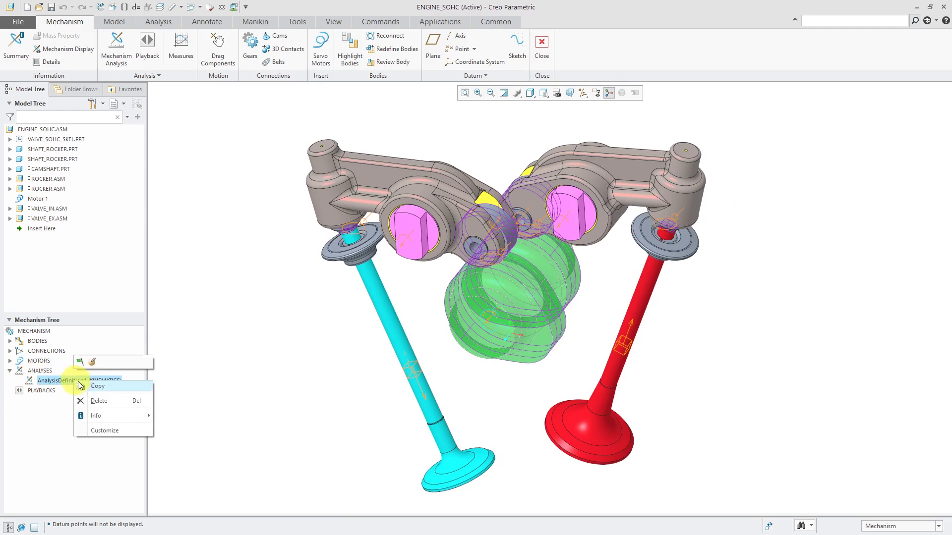
click(80, 362)
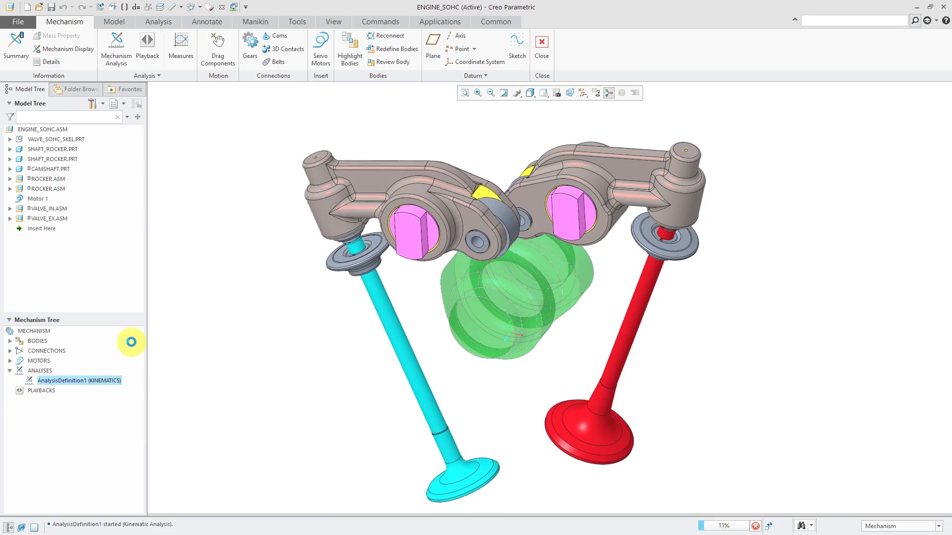